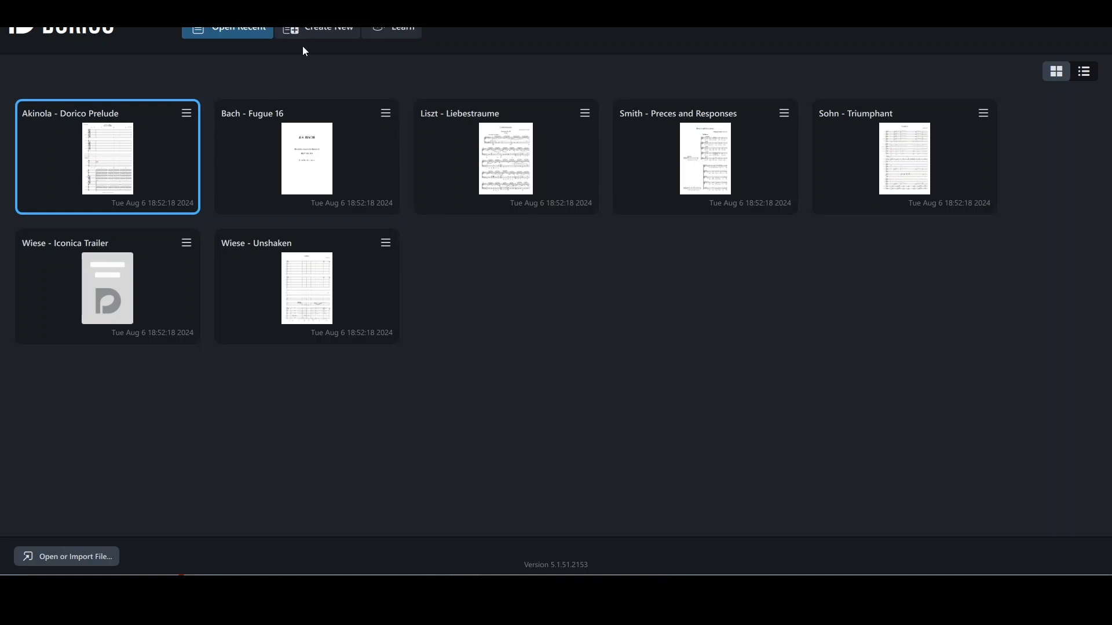
# Step: Create a solo piano project in 4/4 and C major with 32 bars, and show it full screen
pyautogui.click(328, 33)
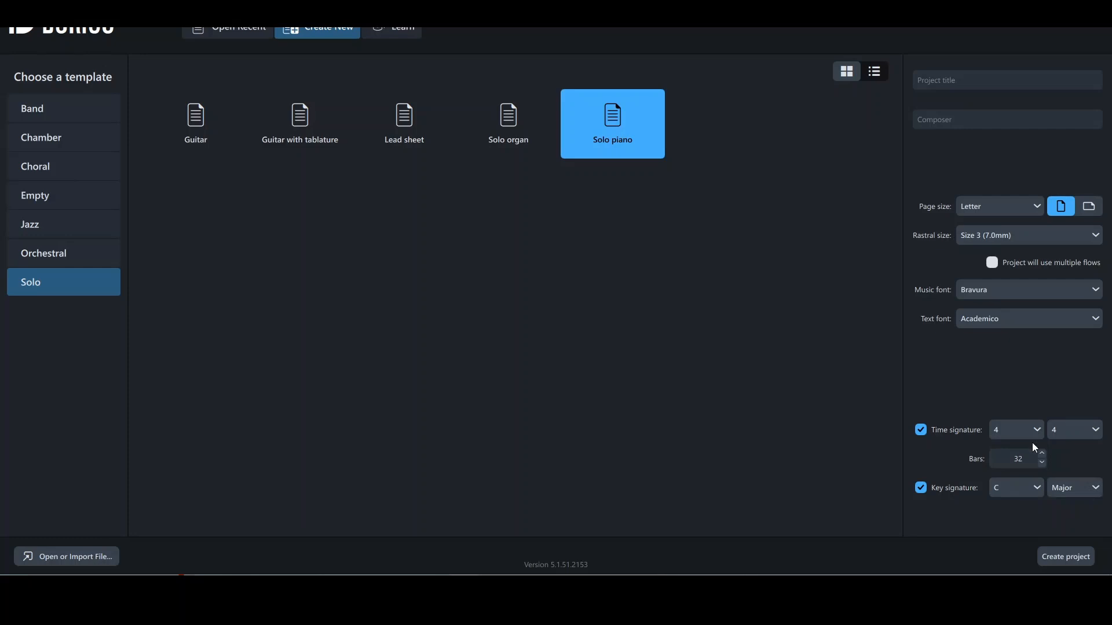
pyautogui.click(1066, 559)
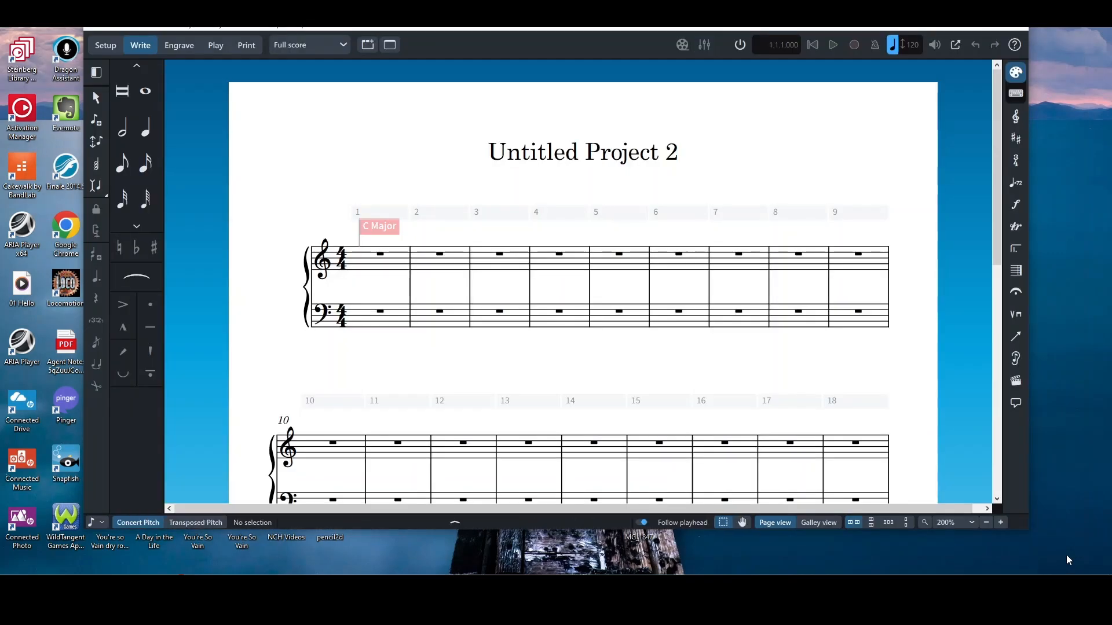
pyautogui.press('F11')
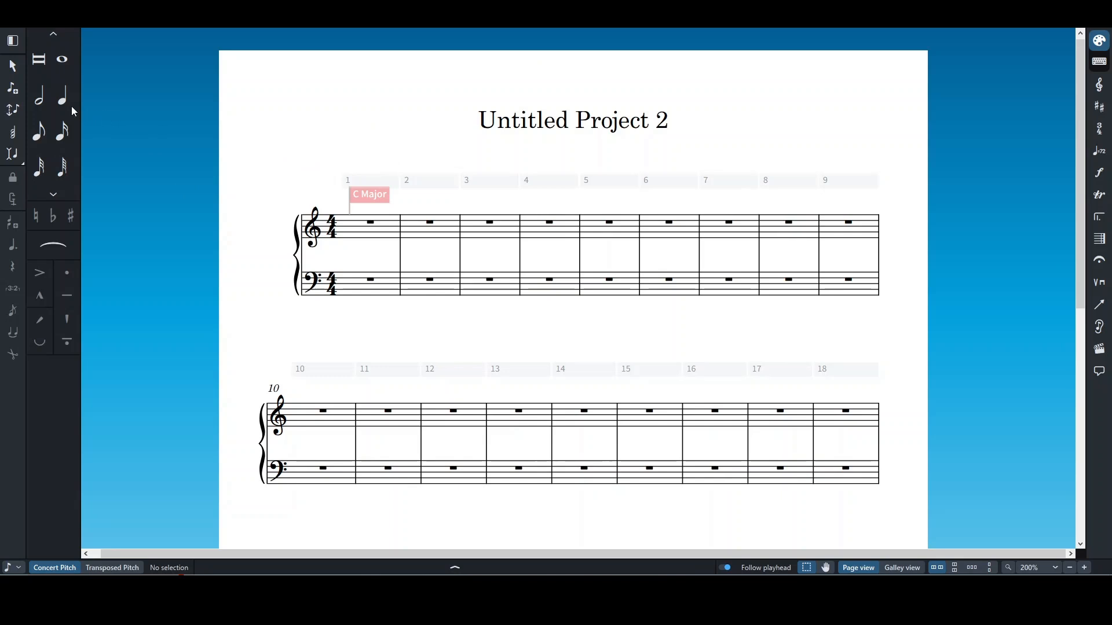
# Step: Enter quarter notes F4, A4, C5 and E5 in bar 1 of the treble staff
pyautogui.click(13, 90)
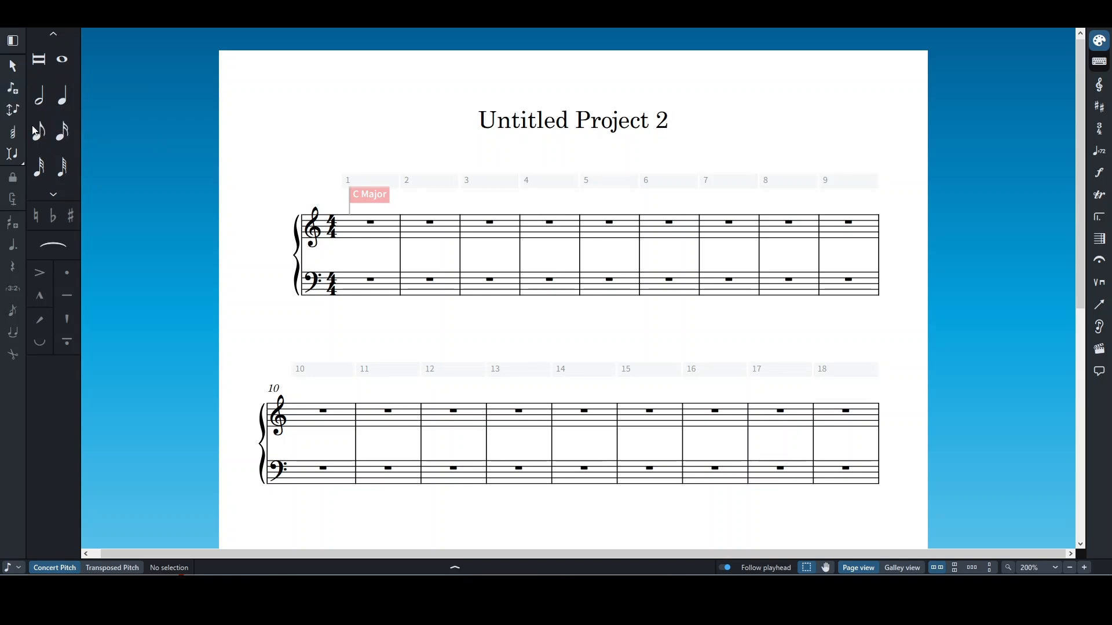
pyautogui.click(13, 91)
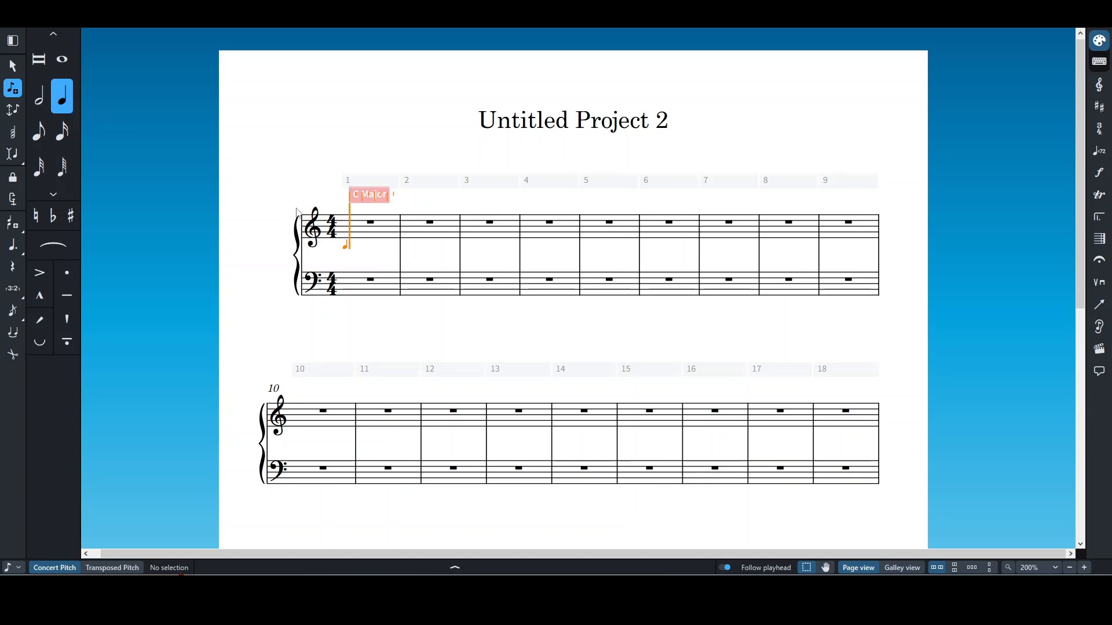
pyautogui.click(350, 236)
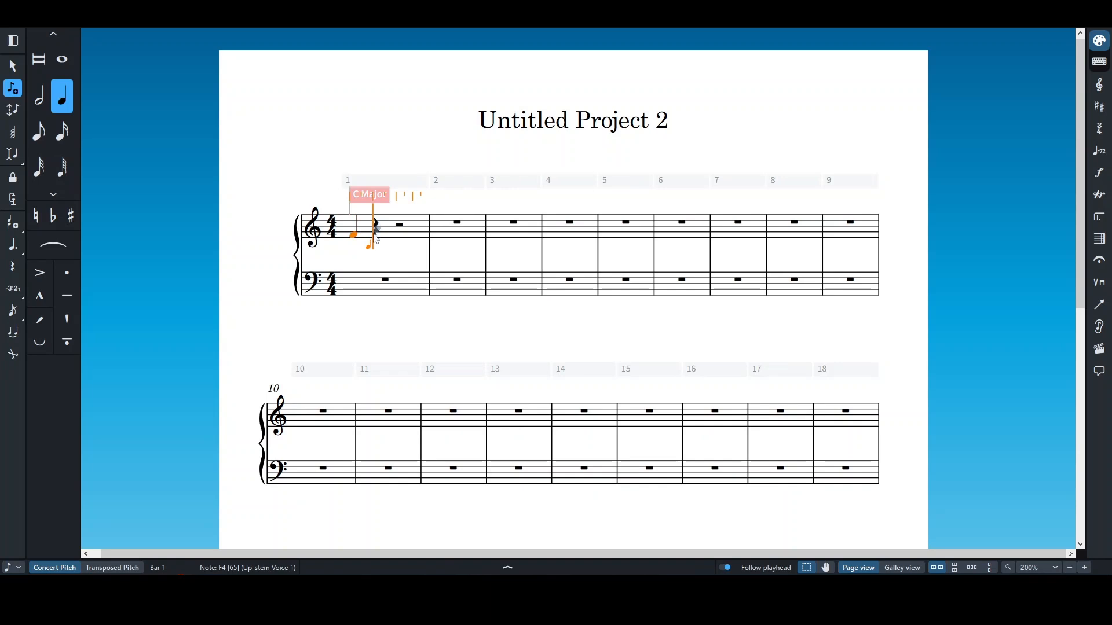
pyautogui.click(374, 229)
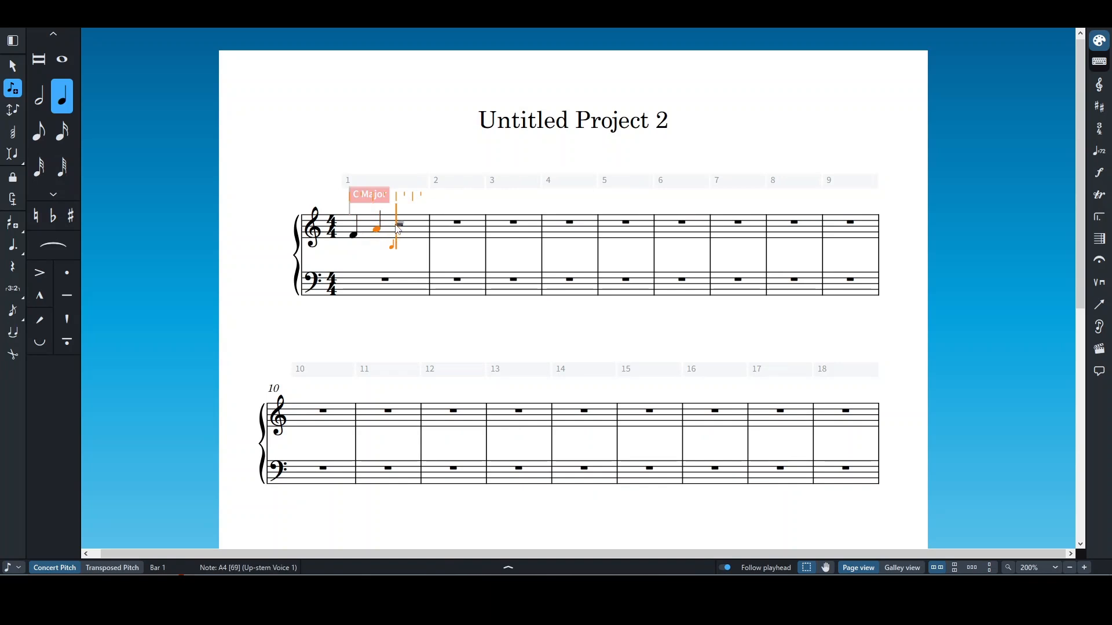
pyautogui.click(398, 224)
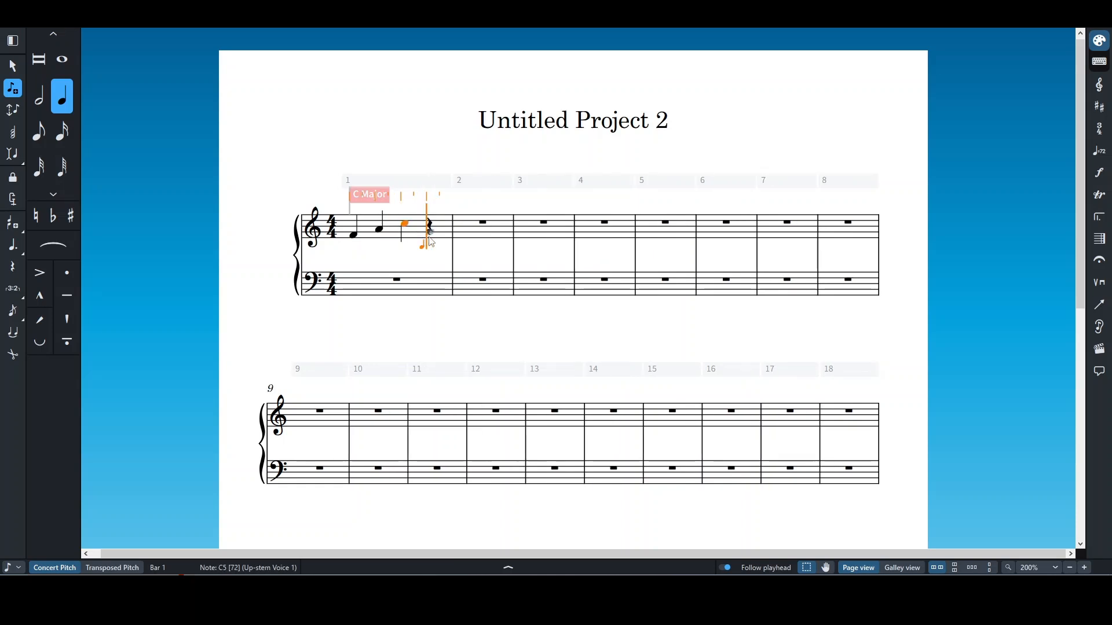
pyautogui.click(439, 220)
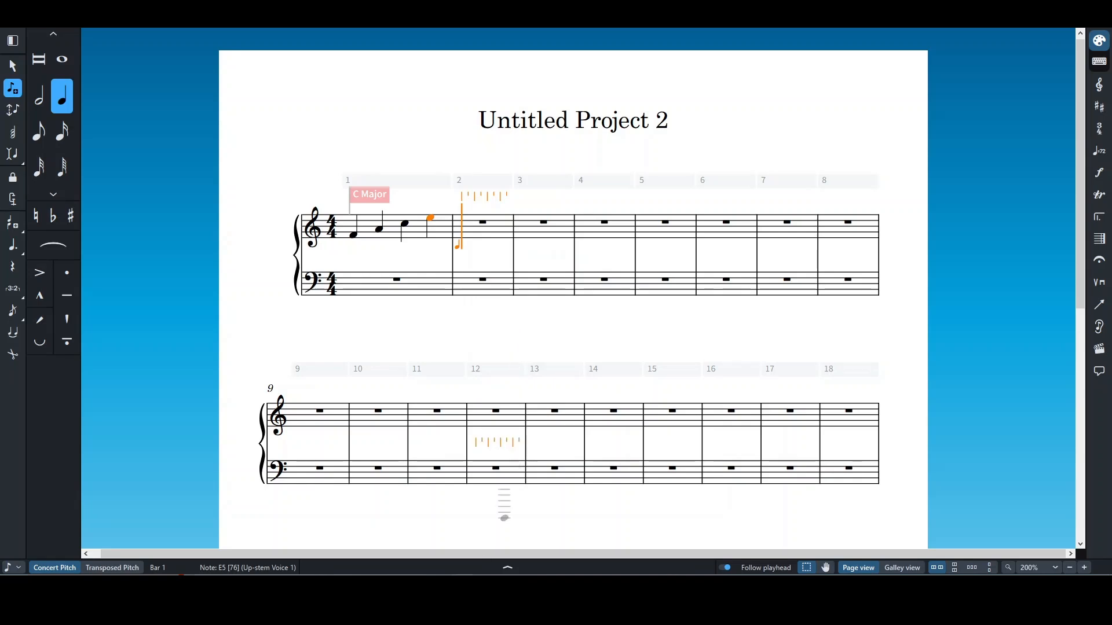
# Step: Look through the properties, on-screen piano keyboard and fretboard views, and hide the lower zone again
pyautogui.click(508, 568)
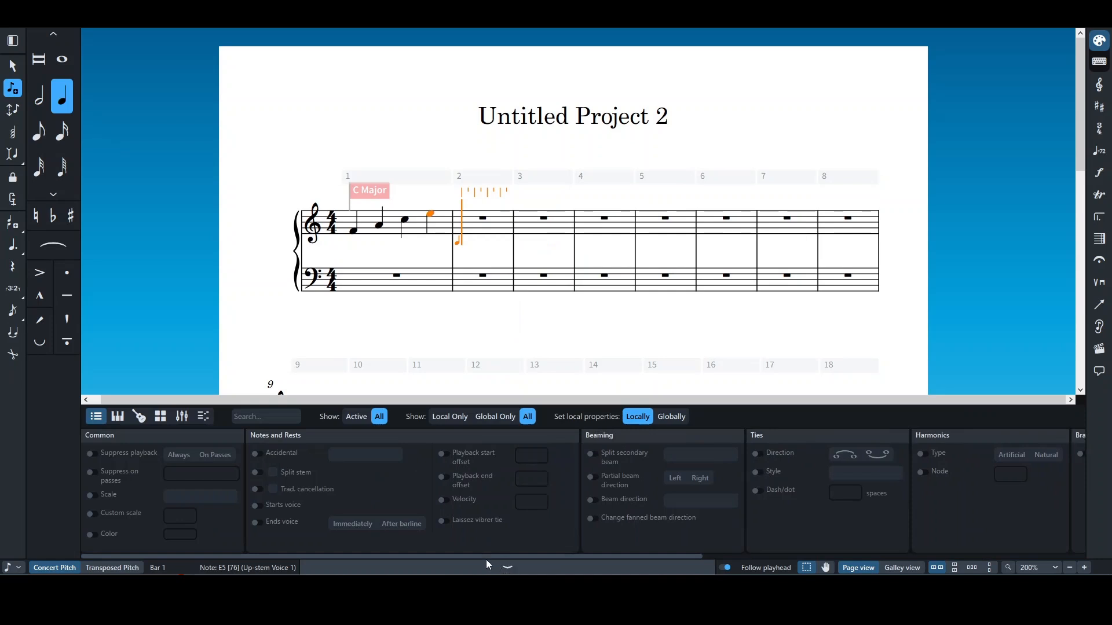
pyautogui.click(118, 416)
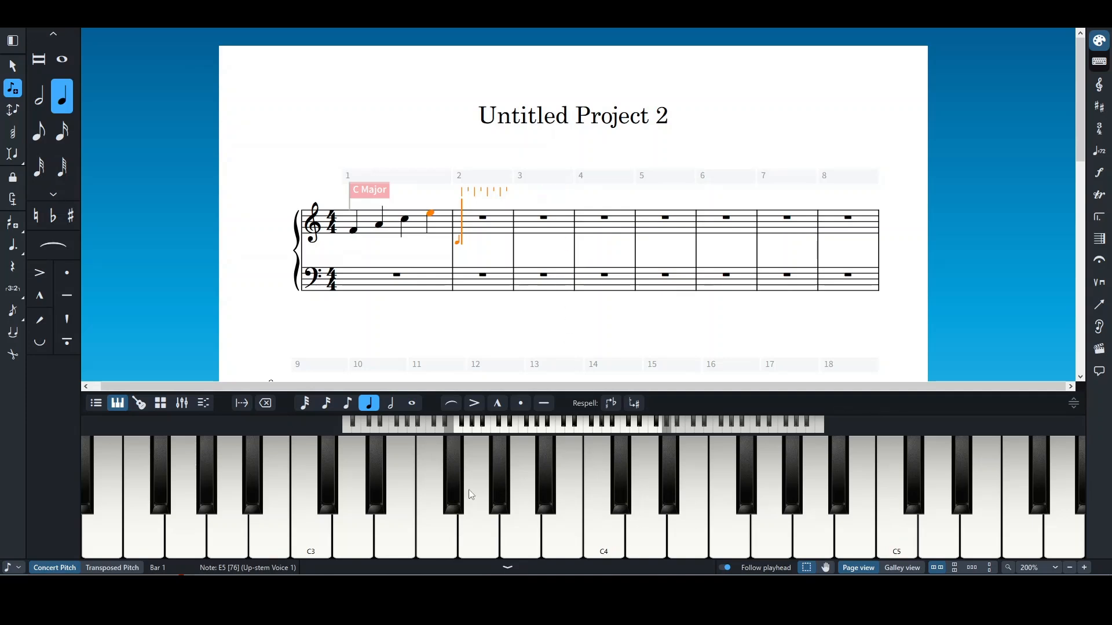
pyautogui.click(140, 403)
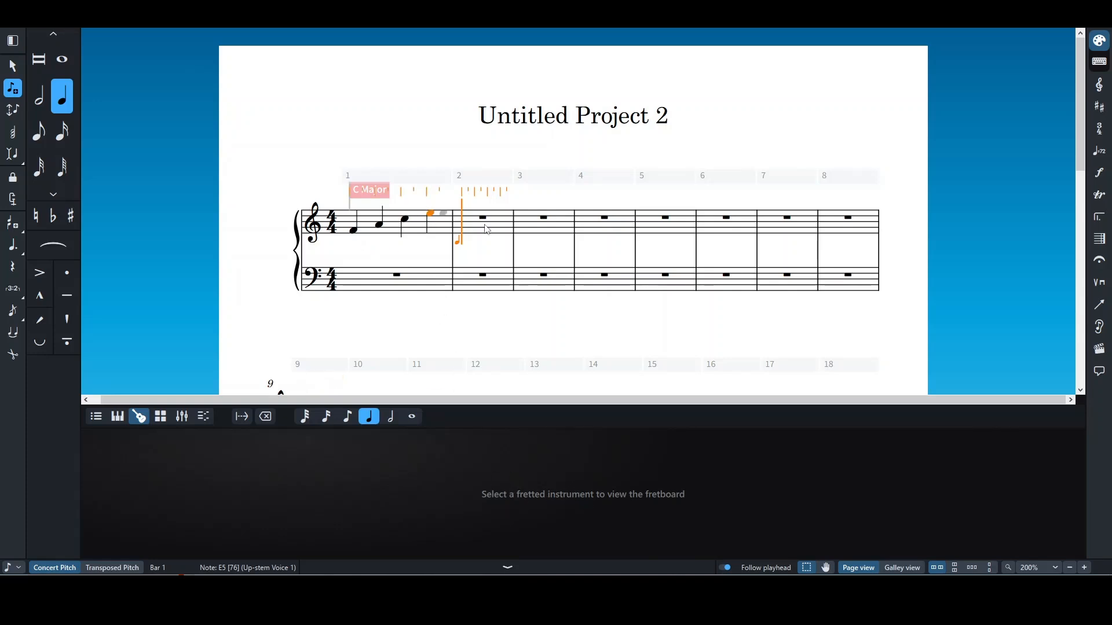
pyautogui.click(117, 417)
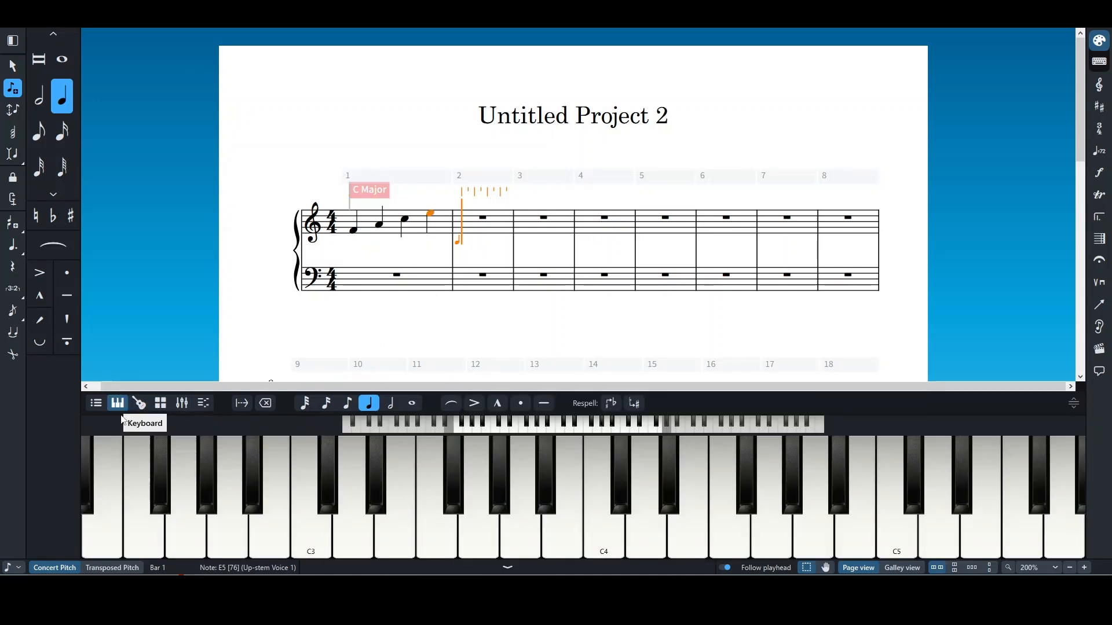
pyautogui.click(508, 568)
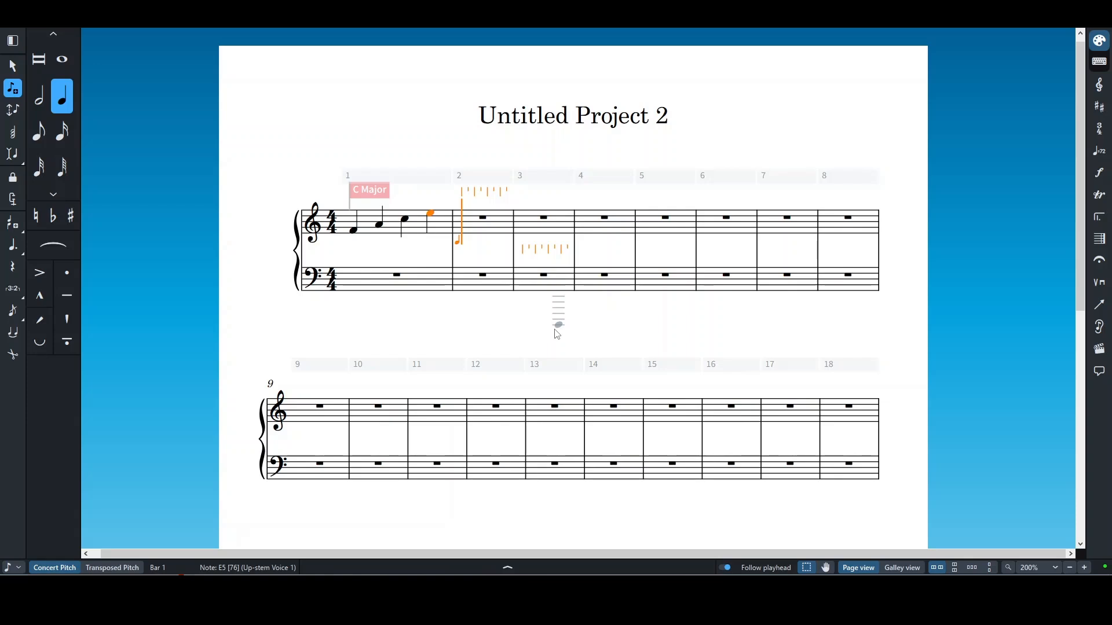
# Step: Fill bar 2 of the treble staff with quarter notes F4, A4, C5 and E5
pyautogui.press('f')
pyautogui.press('a')
pyautogui.press('c')
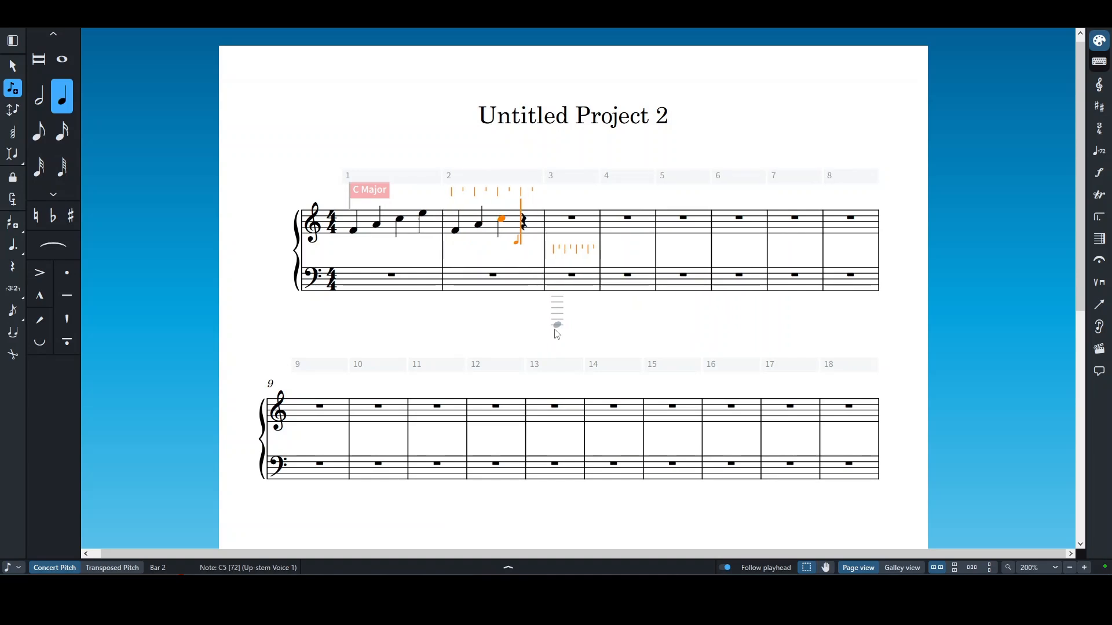
pyautogui.press('e')
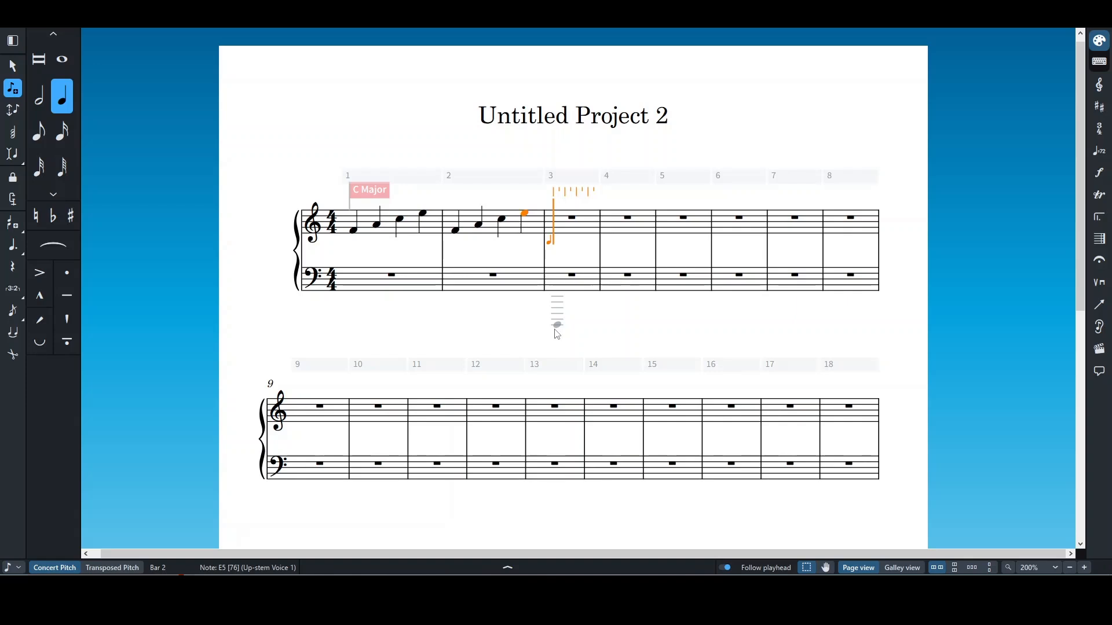
# Step: Fill bar 3 of the treble staff with quarter notes G4, B4, D5 and F5
pyautogui.press('g')
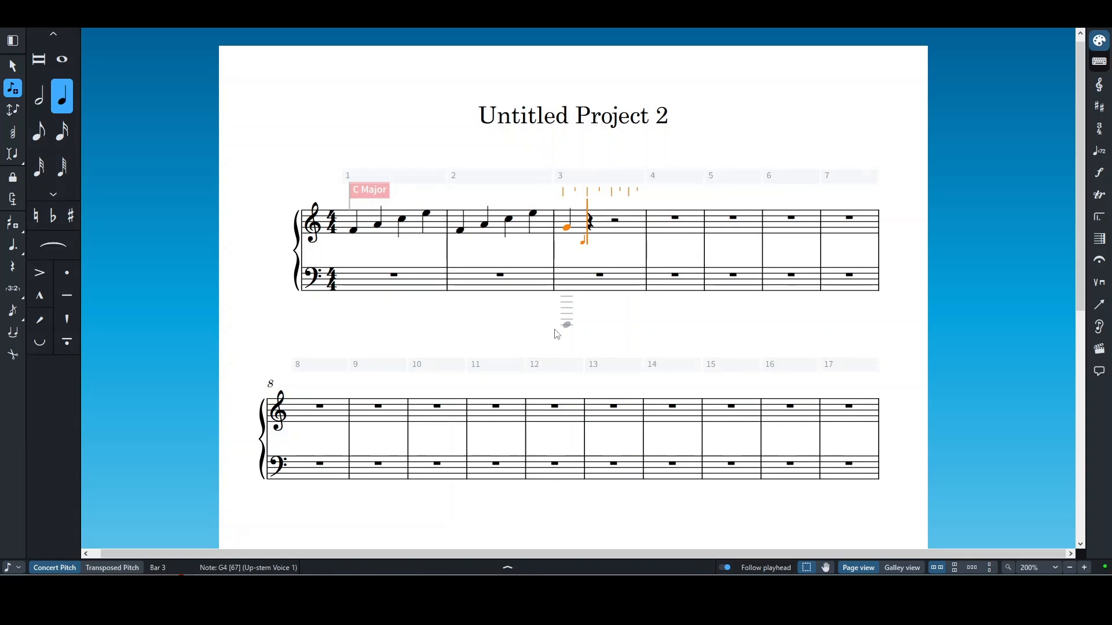
pyautogui.press('b')
pyautogui.press('d')
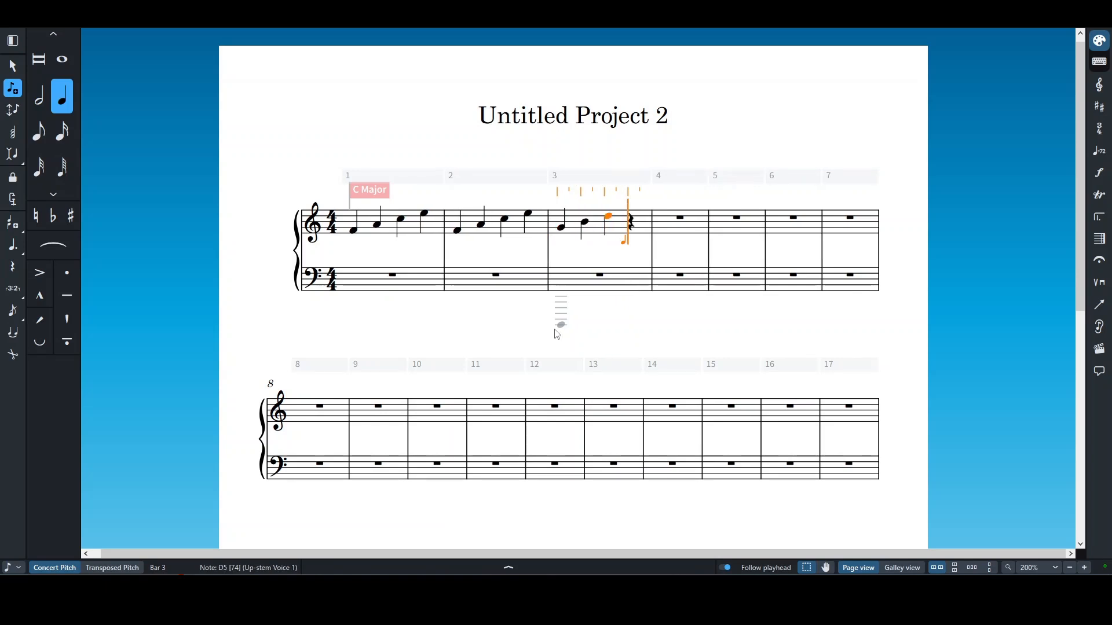
pyautogui.press('f')
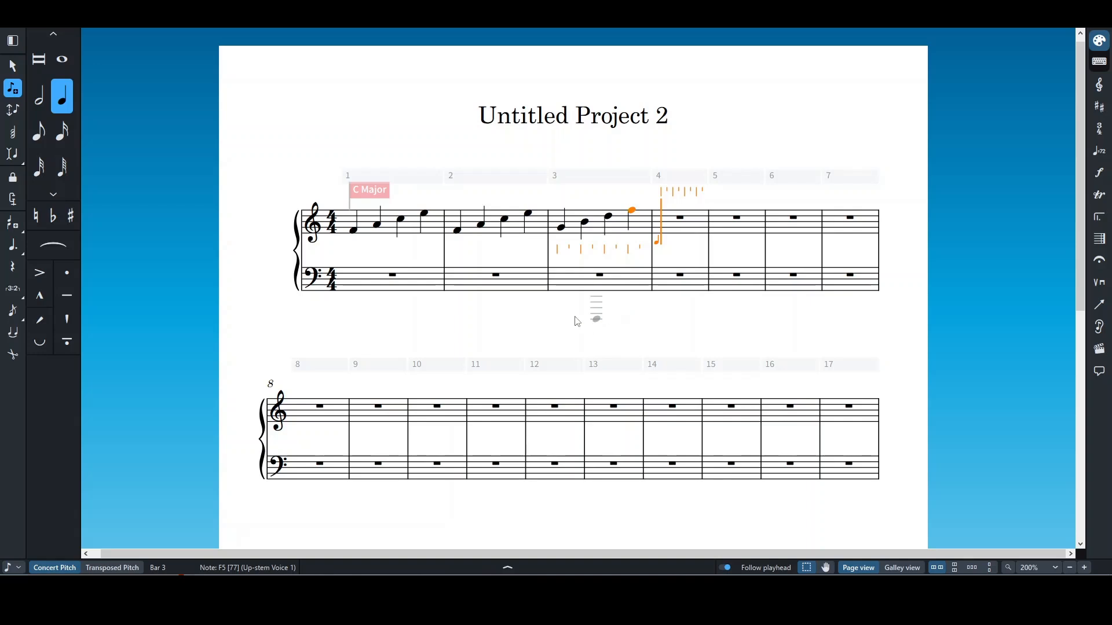
# Step: Enter whole notes F4, A4 and C5 in treble bars 4 to 6 and a whole-note C5–E5 chord in bar 7
pyautogui.click(64, 59)
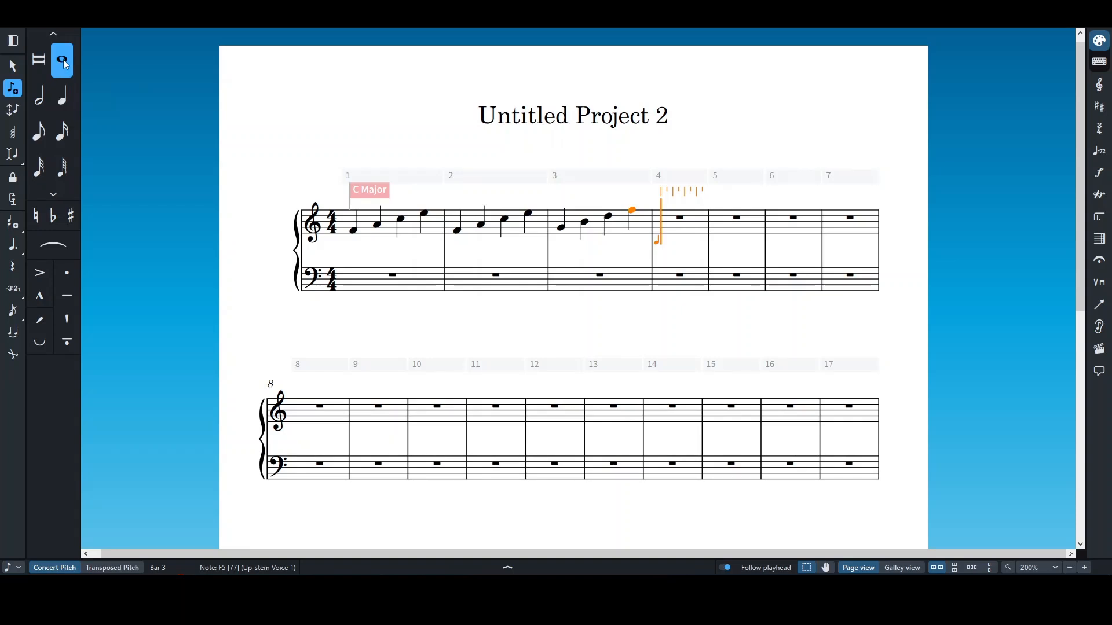
pyautogui.press('f')
pyautogui.press('a')
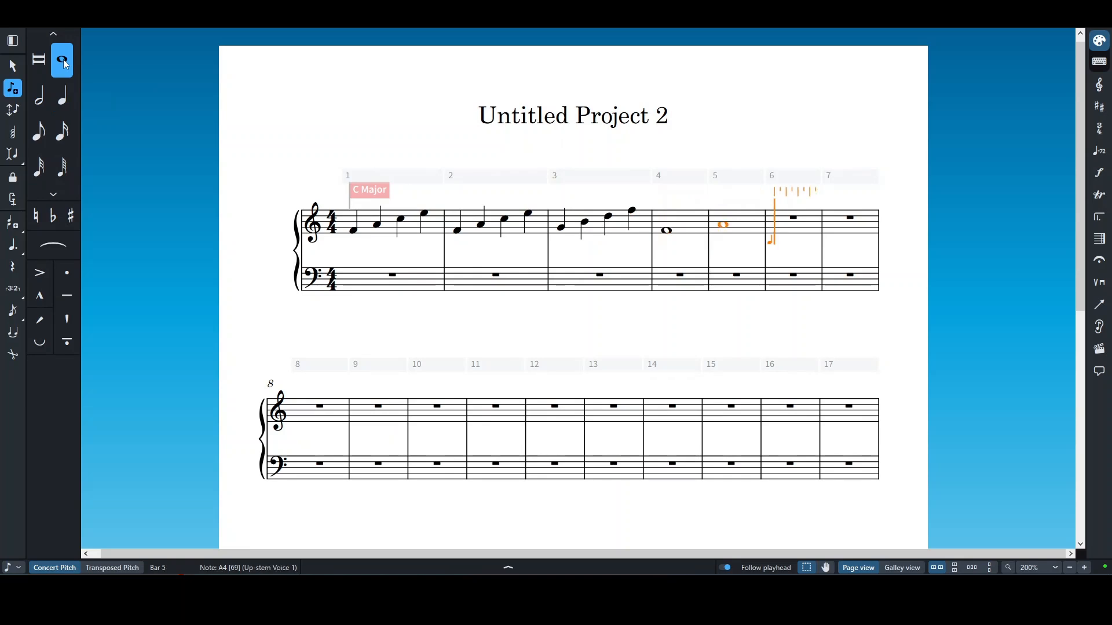
pyautogui.press('c')
pyautogui.press('c')
pyautogui.hotkey('shift', 'e')
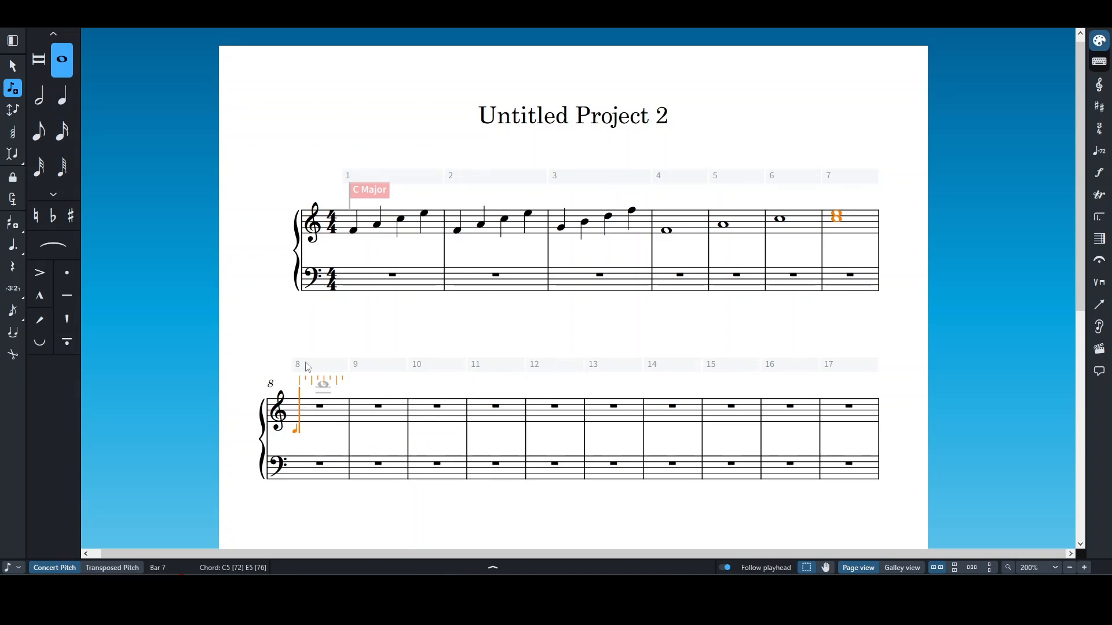
# Step: Fill treble bar 8 with a quarter A4, eighths C5 and D5, a quarter D5, and eighths B4 and A4
pyautogui.click(62, 98)
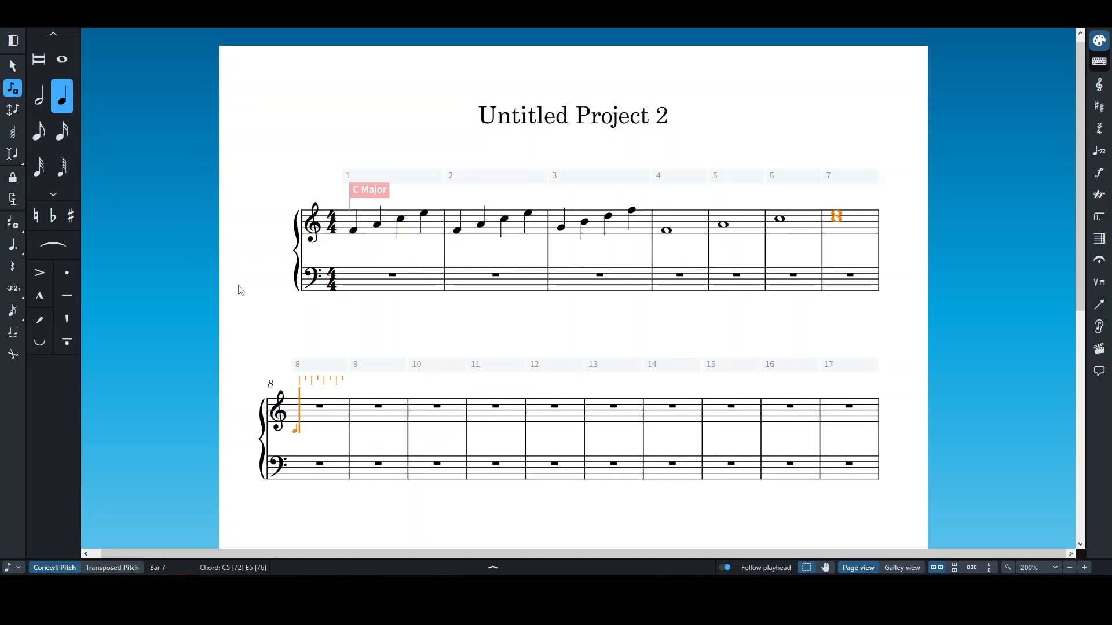
pyautogui.click(302, 414)
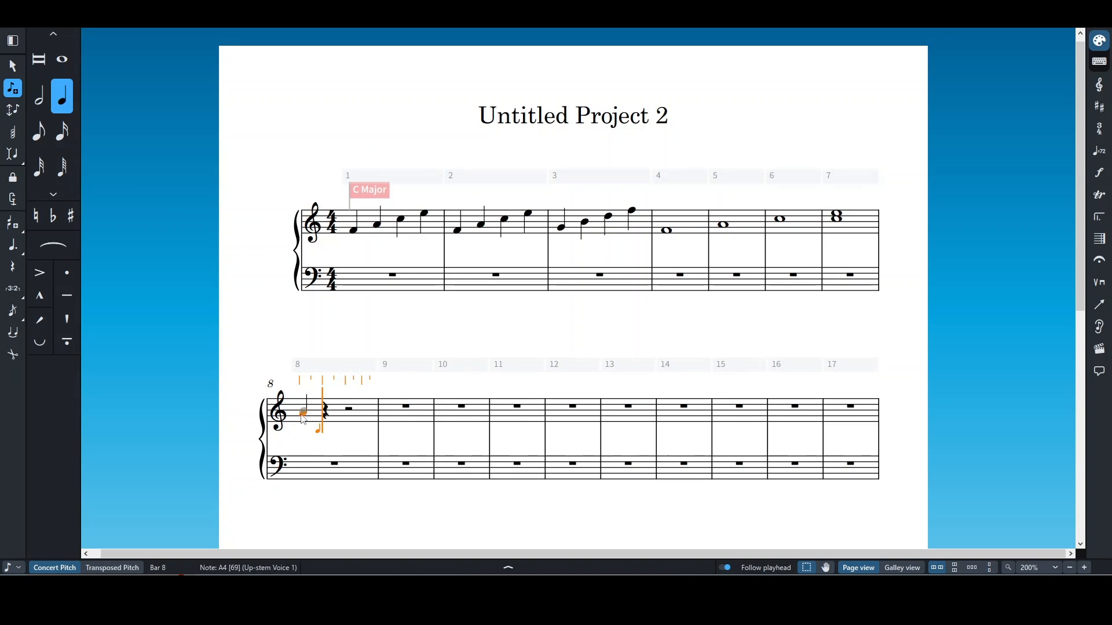
pyautogui.click(45, 137)
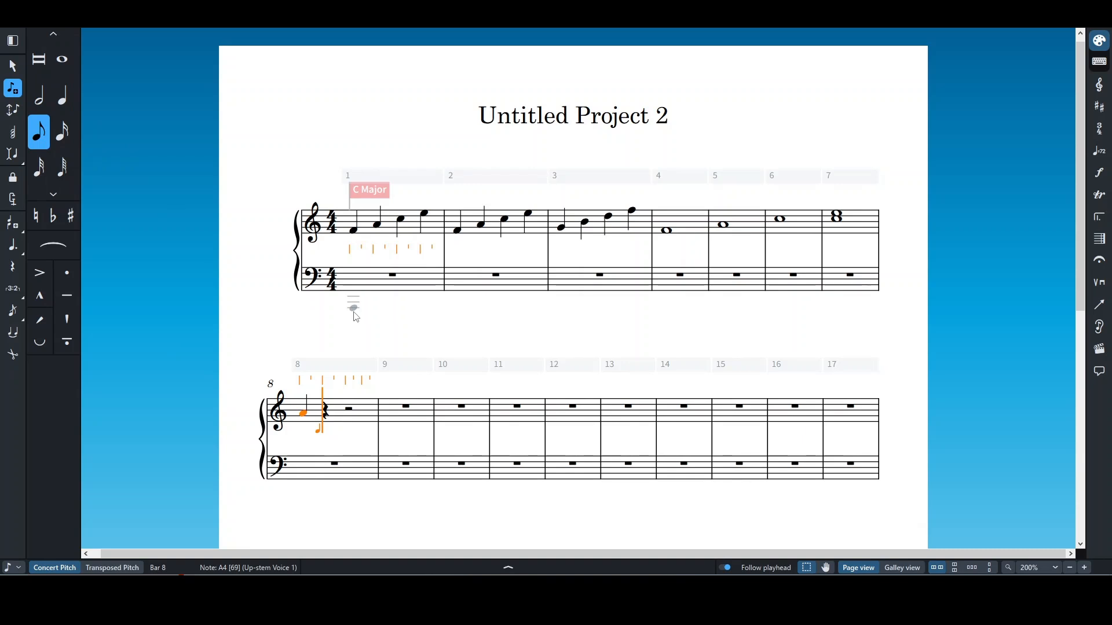
pyautogui.press('c')
pyautogui.press('d')
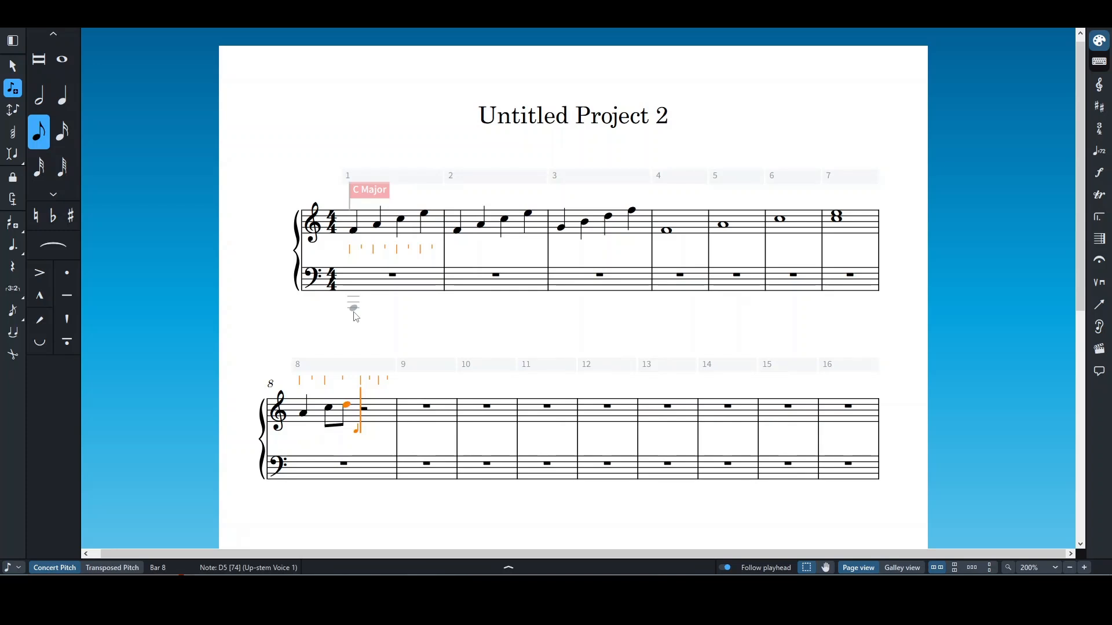
pyautogui.press('6')
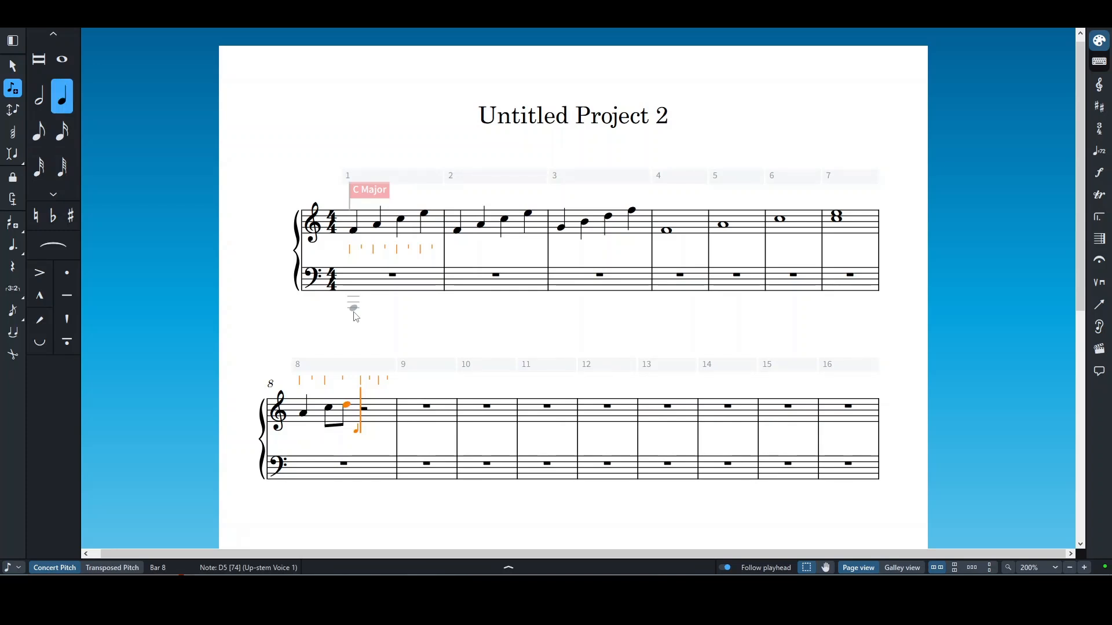
pyautogui.press('d')
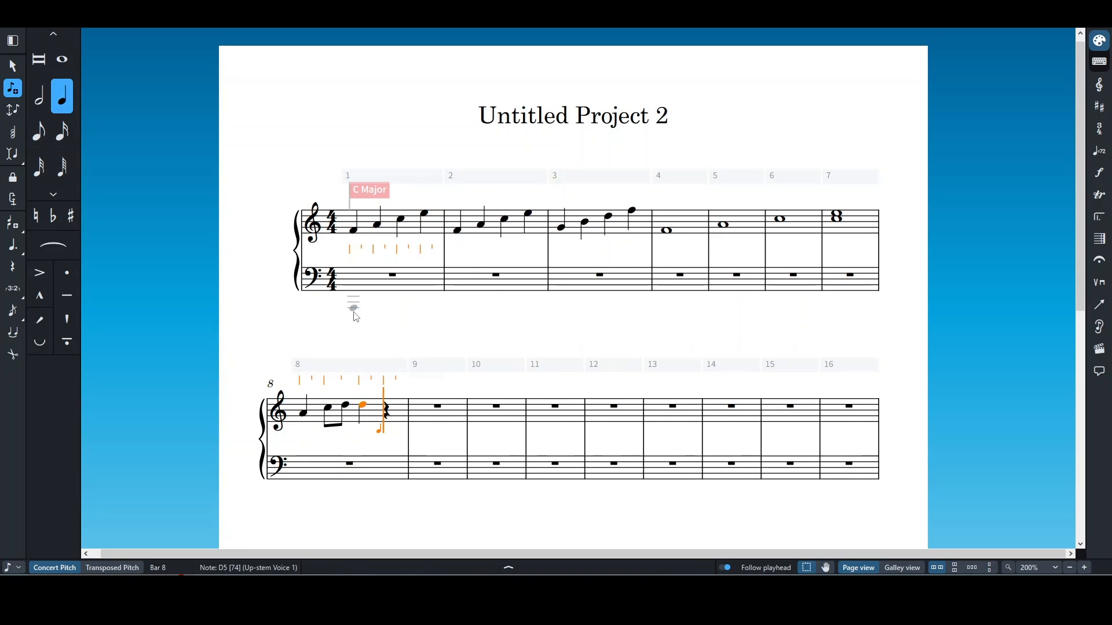
pyautogui.press('5')
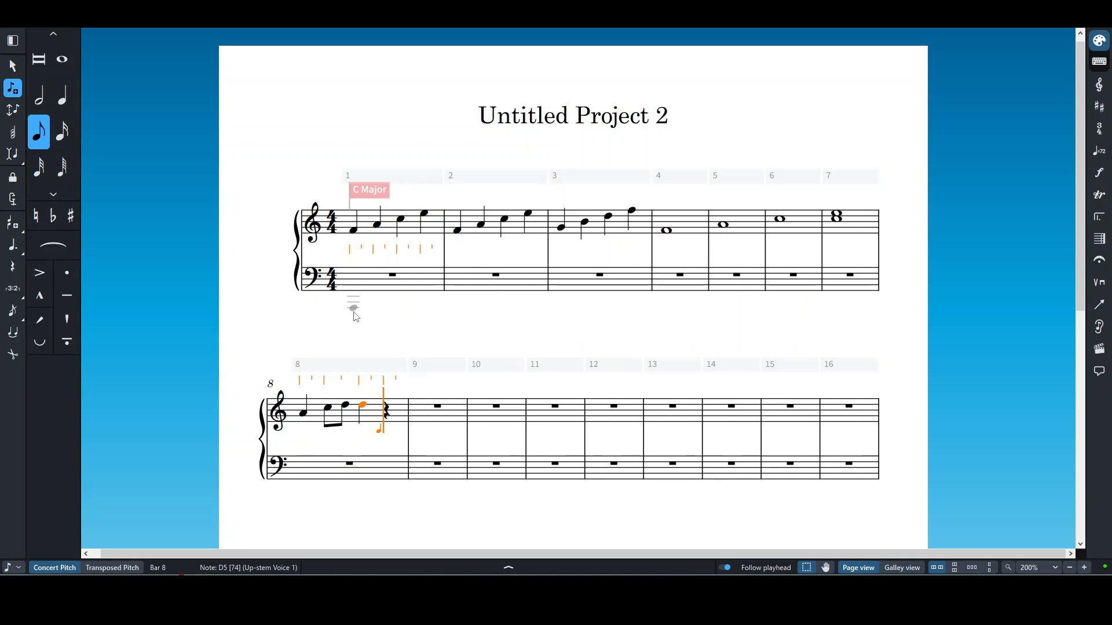
pyautogui.press('c')
pyautogui.press('a')
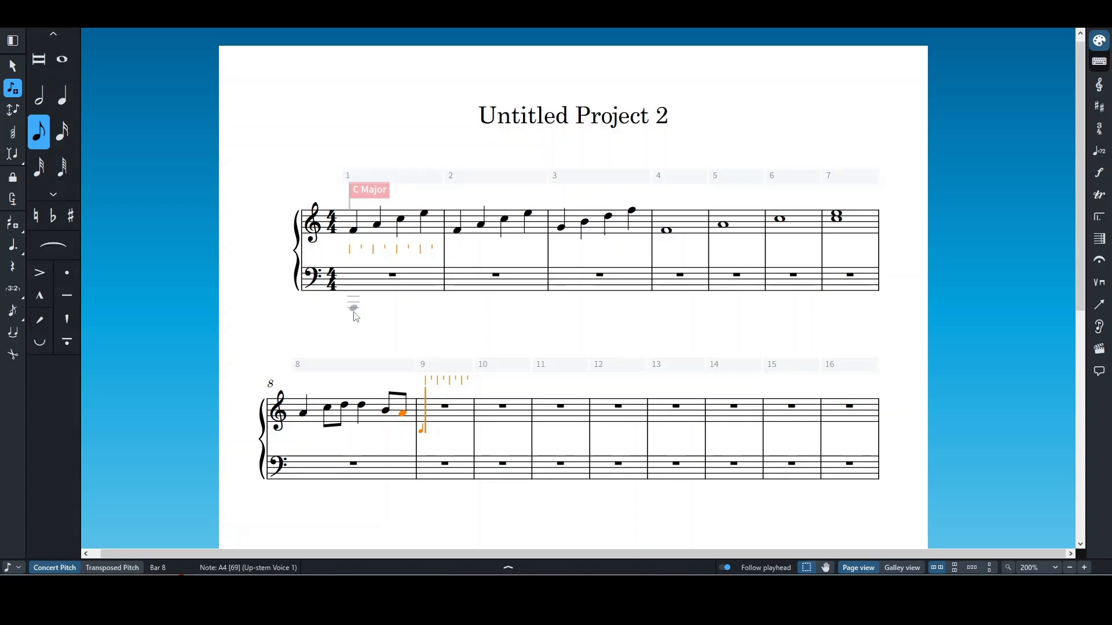
# Step: Enter two eighth-note chords at the start of treble bar 9: A4–C5–E5 followed by G4–B4–D5
pyautogui.press('a')
pyautogui.hotkey('shift', 'c')
pyautogui.hotkey('shift', 'e')
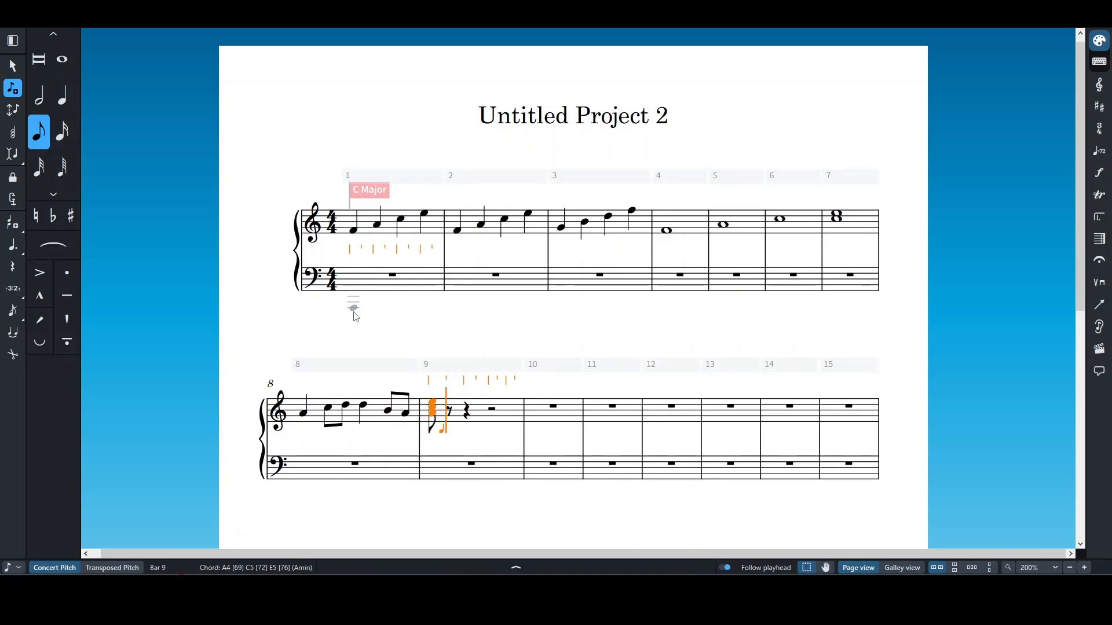
pyautogui.press('g')
pyautogui.hotkey('shift', 'b')
pyautogui.hotkey('shift', 'd')
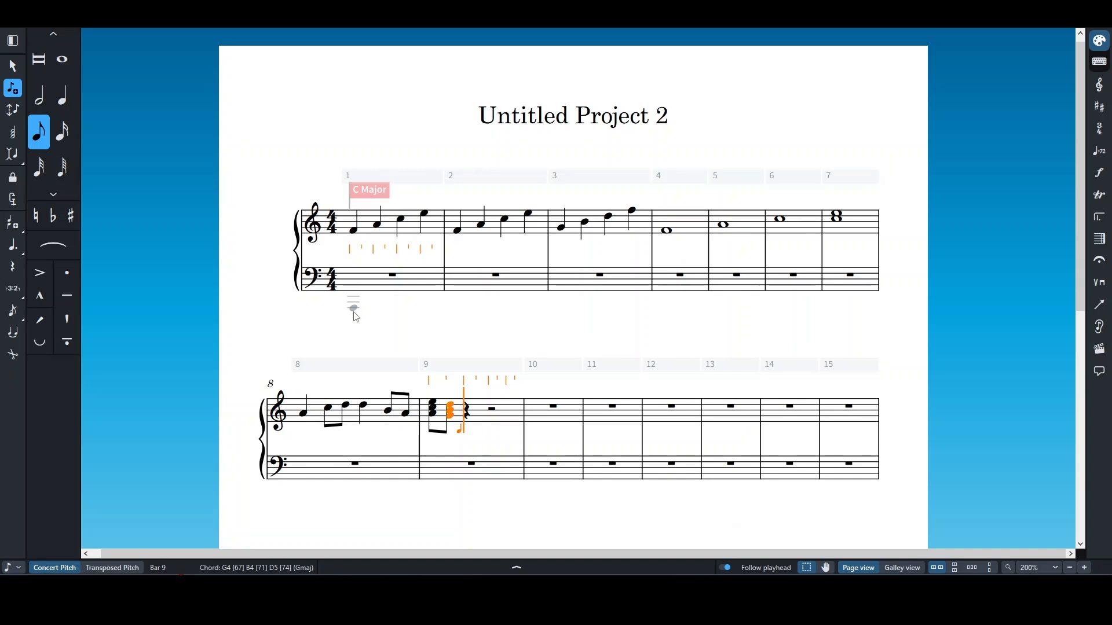
# Step: Insert a treble clef in the bass staff at the start of bar 4
pyautogui.click(680, 275)
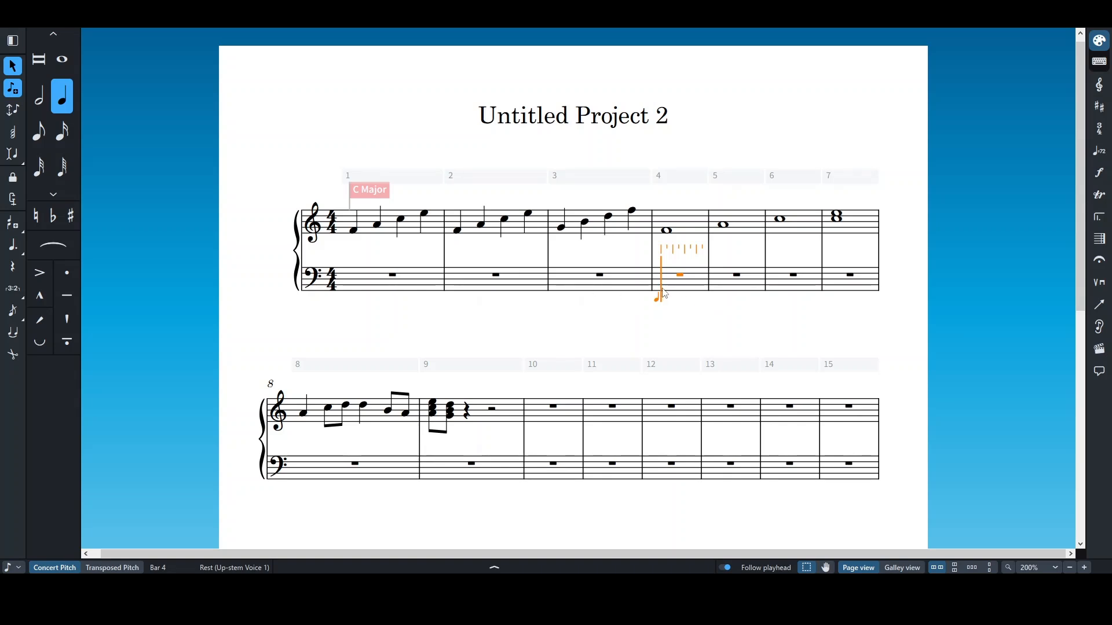
pyautogui.click(1099, 86)
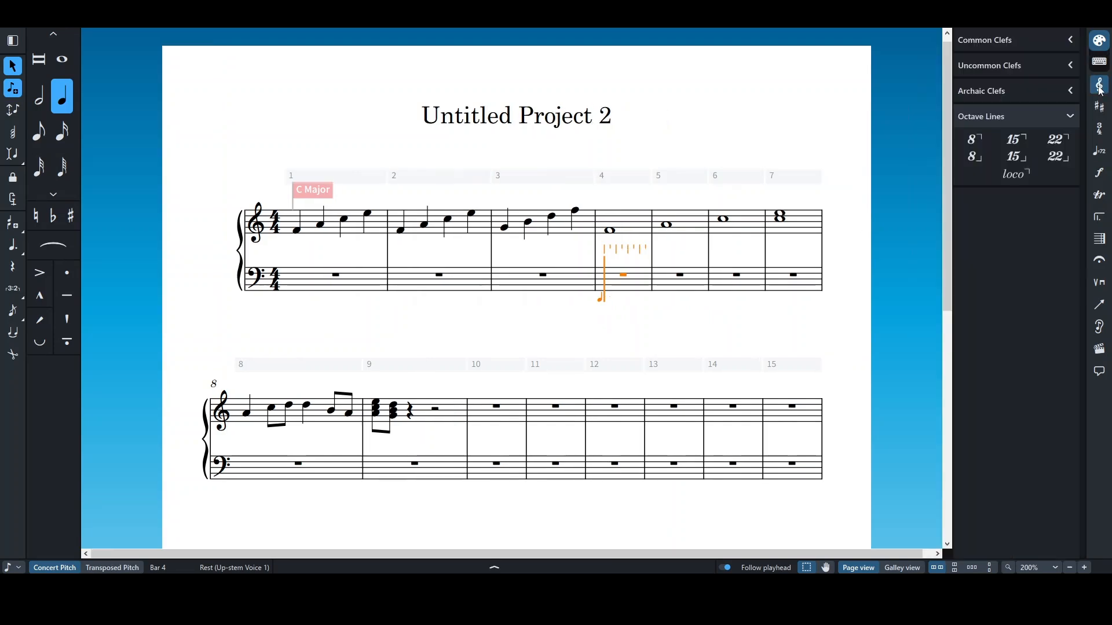
pyautogui.click(1037, 42)
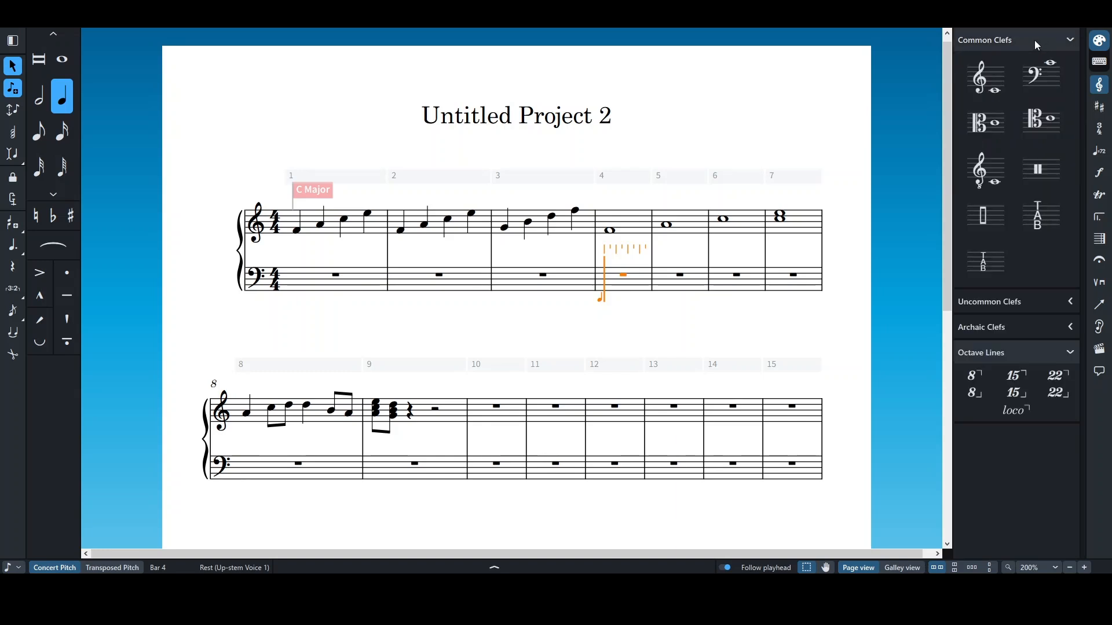
pyautogui.click(984, 83)
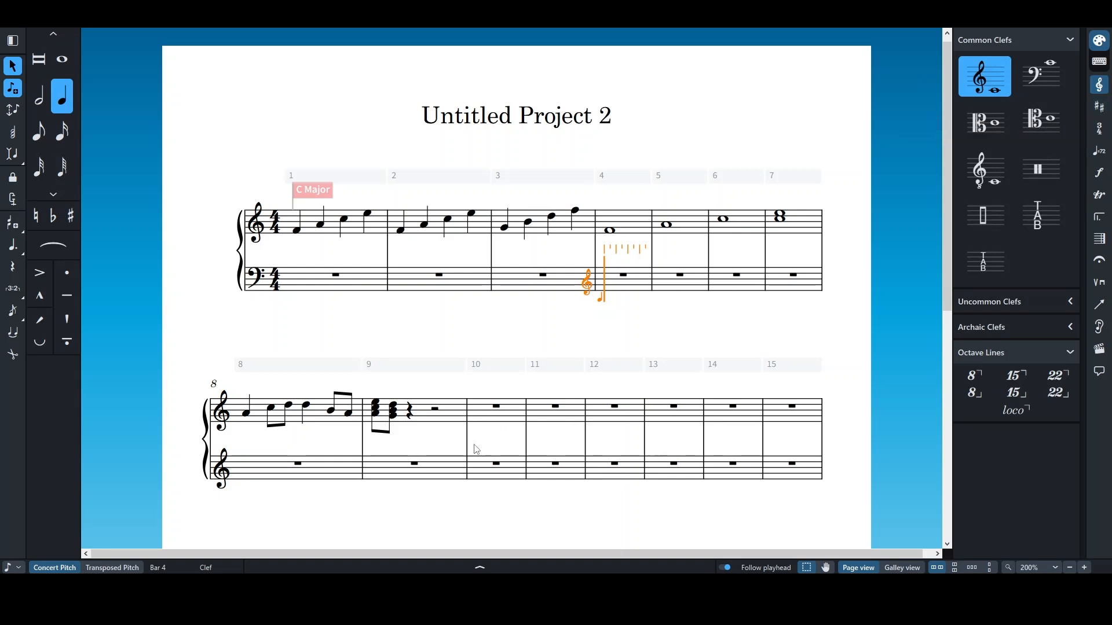
# Step: Change the key signature to D major, with two sharps, from bar 10
pyautogui.click(477, 420)
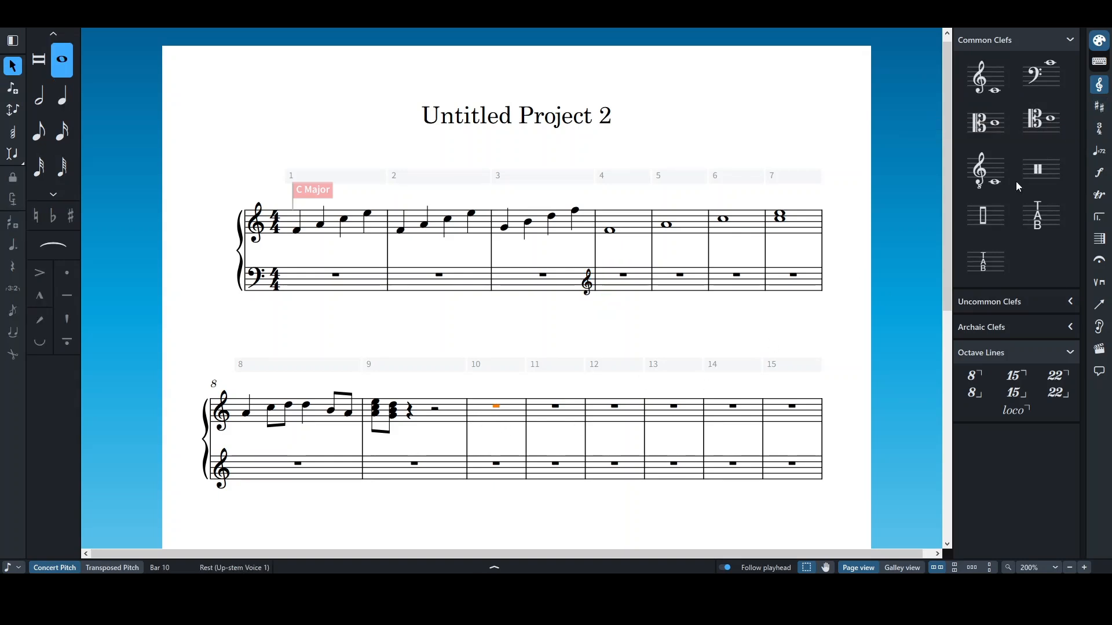
pyautogui.click(1099, 108)
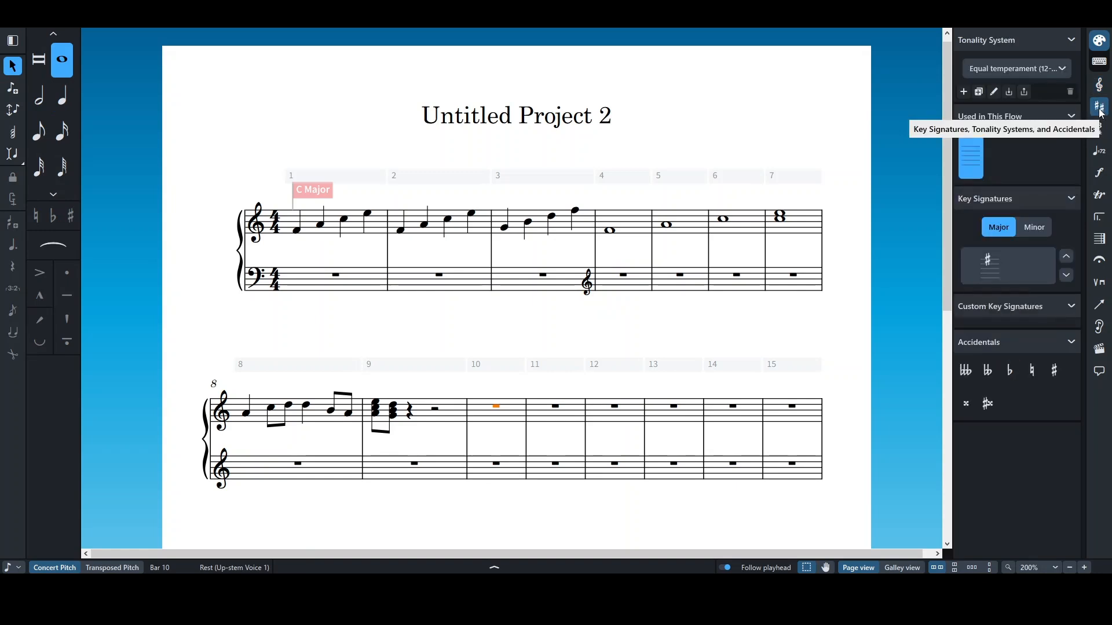
pyautogui.click(1068, 258)
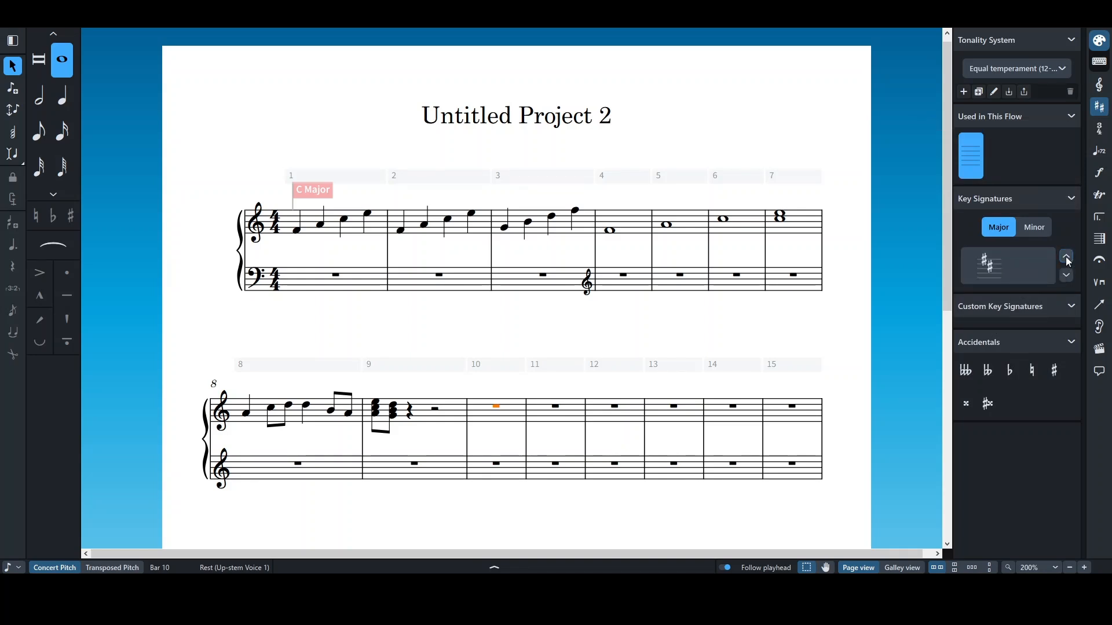
pyautogui.click(1006, 266)
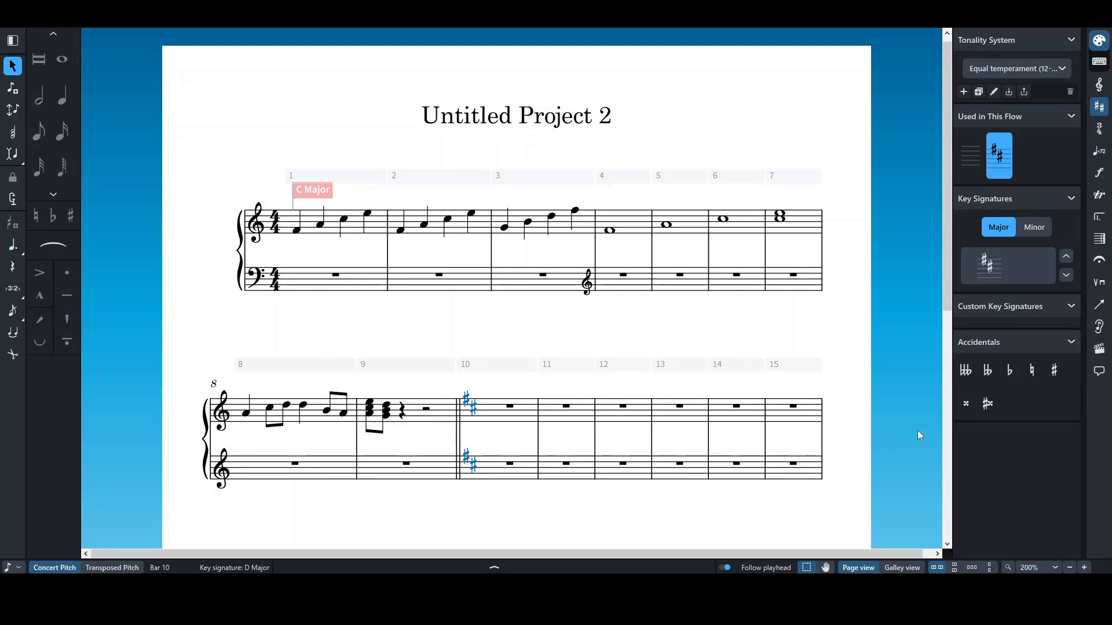
# Step: Insert a 3/4 time signature at bar 11
pyautogui.click(563, 415)
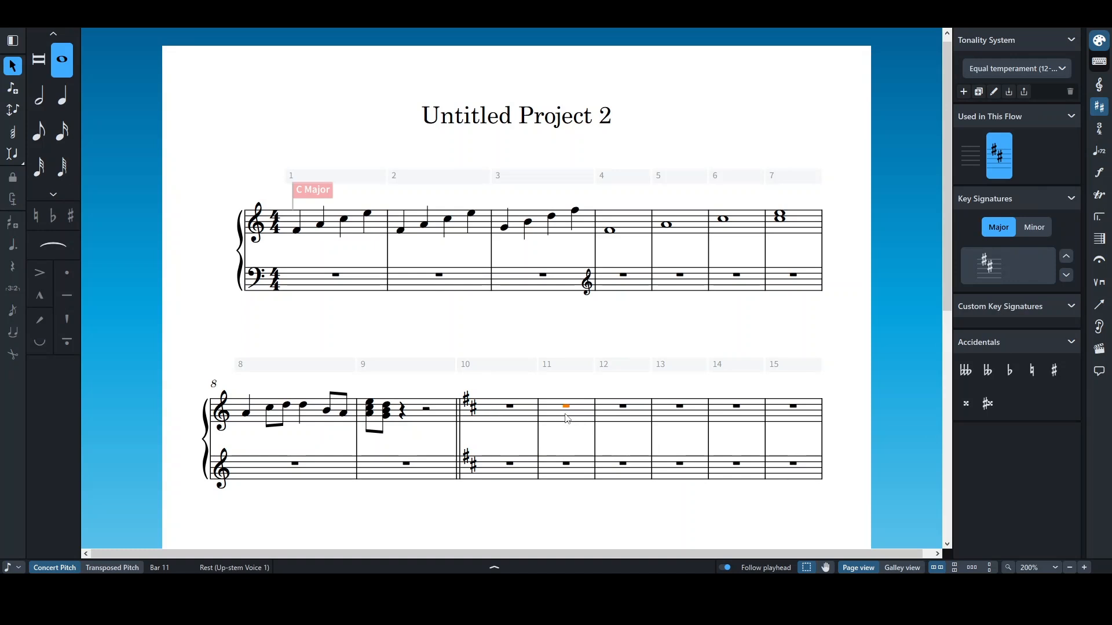
pyautogui.click(1100, 128)
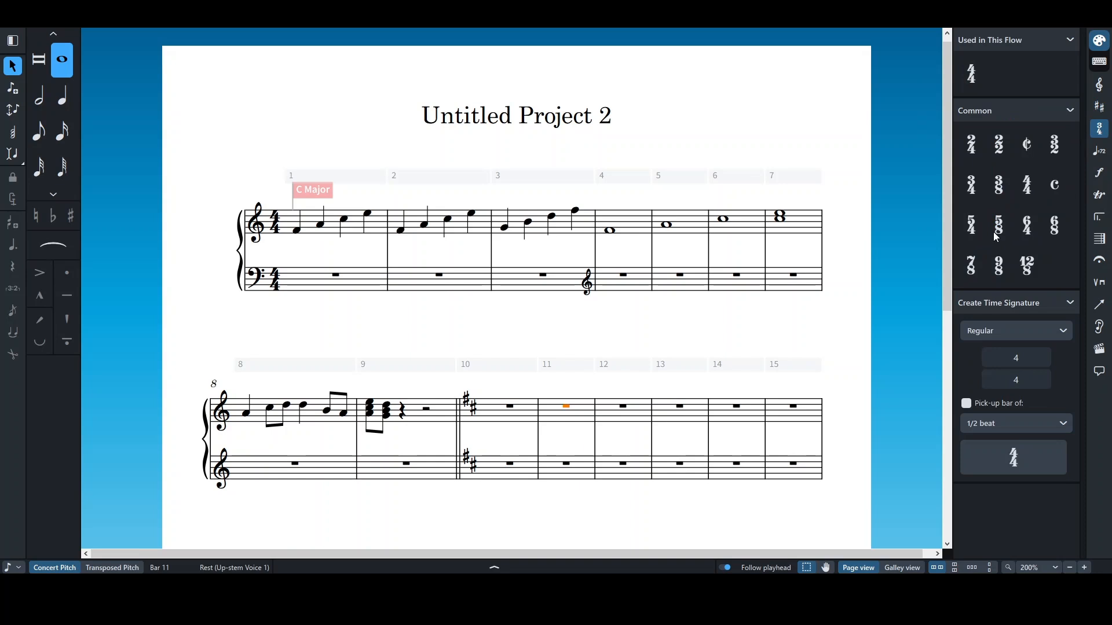
pyautogui.click(973, 186)
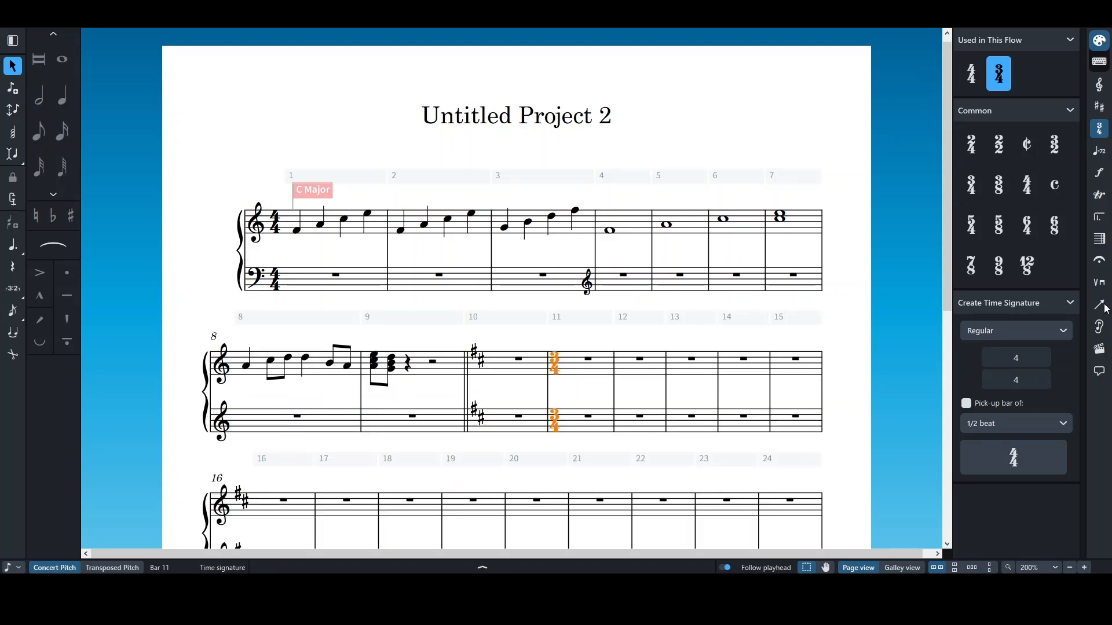
# Step: Tap out a quarter-note tempo of 135 bpm and add a Con brio tempo marking at the first note of bar 1
pyautogui.click(1104, 157)
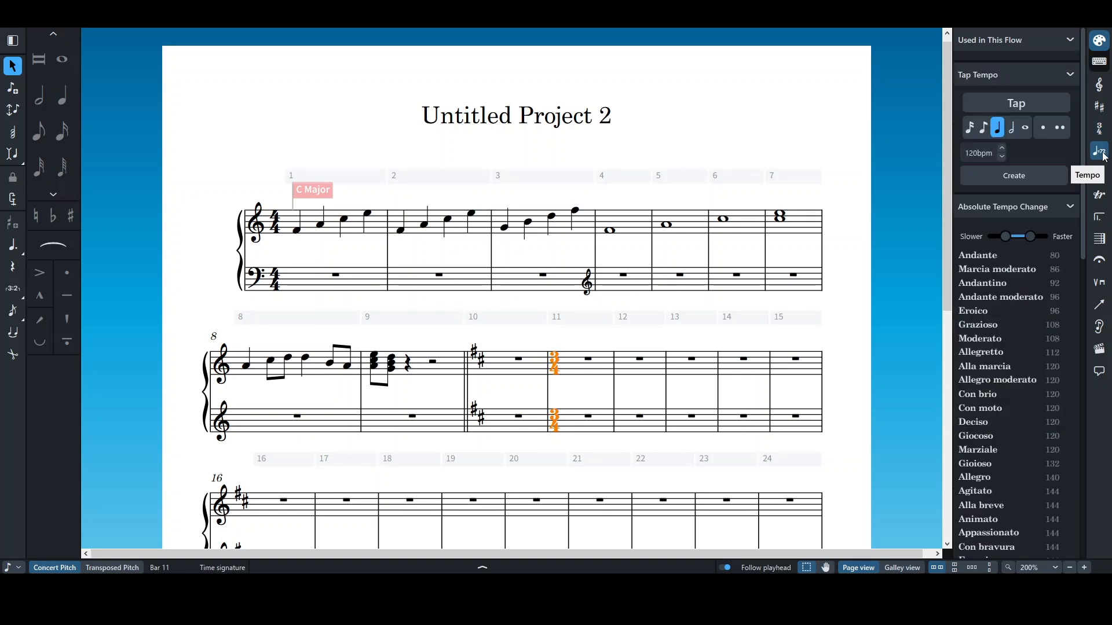
pyautogui.click(297, 232)
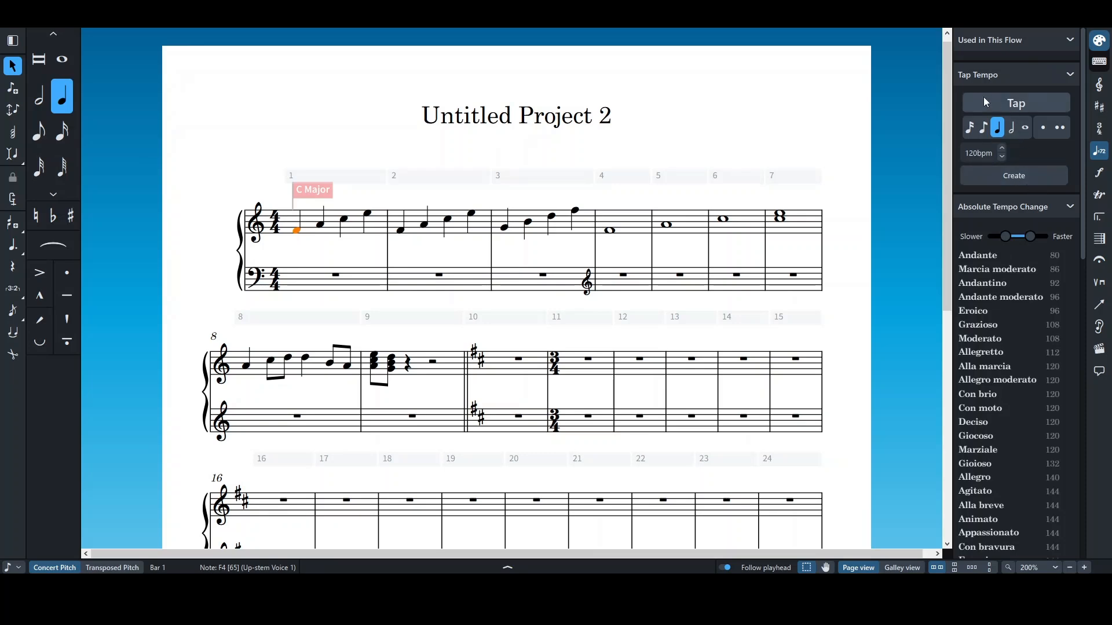
pyautogui.click(1025, 106)
pyautogui.click(1025, 106)
pyautogui.click(1025, 106)
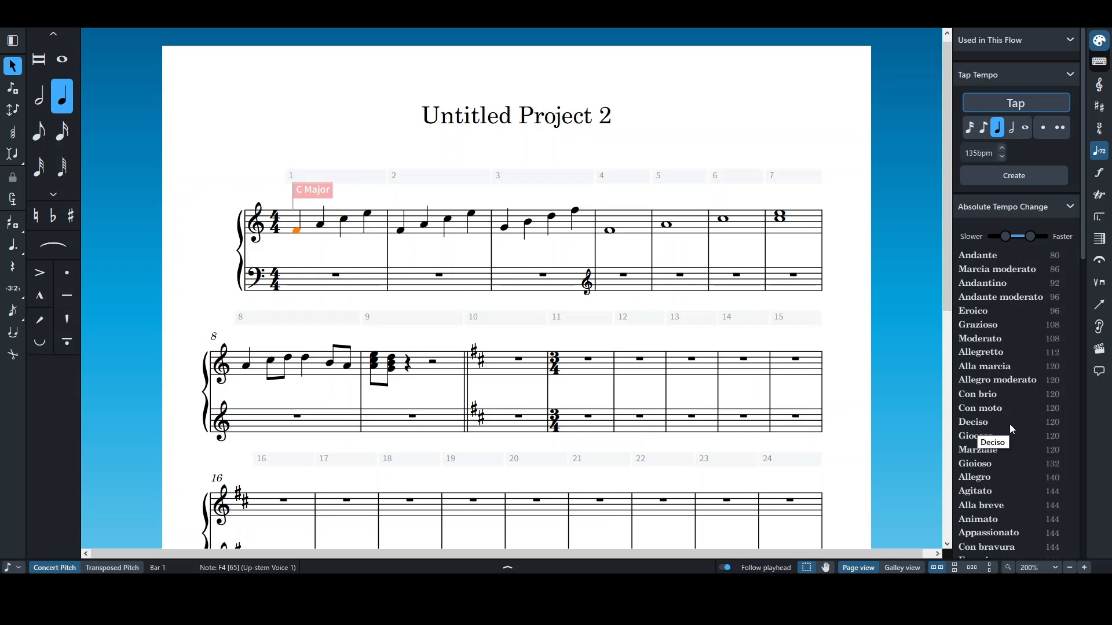
pyautogui.click(990, 395)
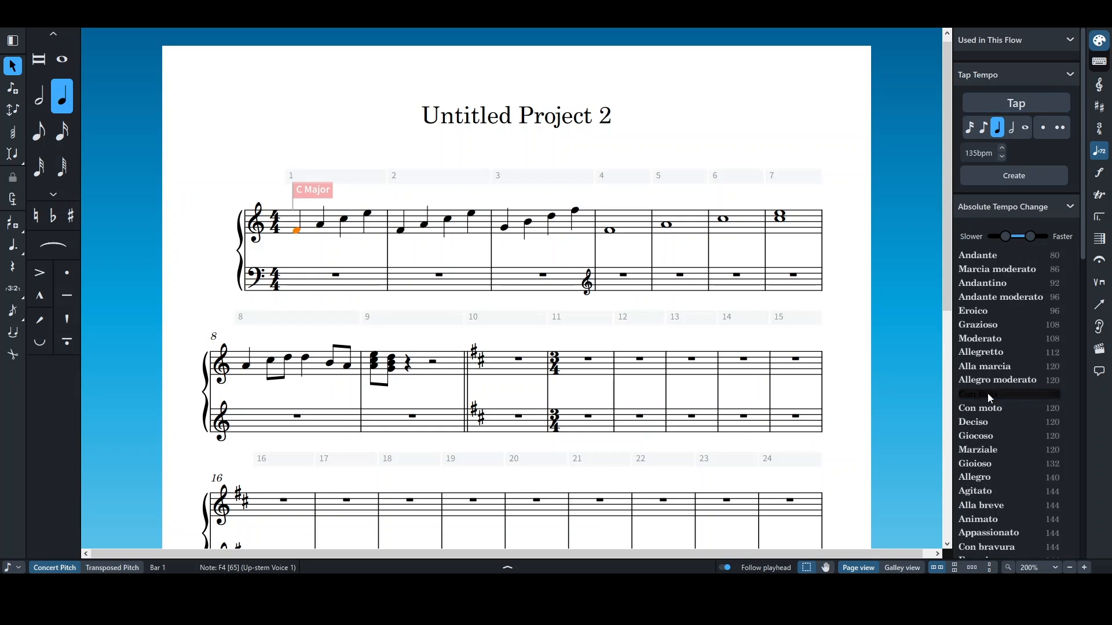
pyautogui.click(988, 394)
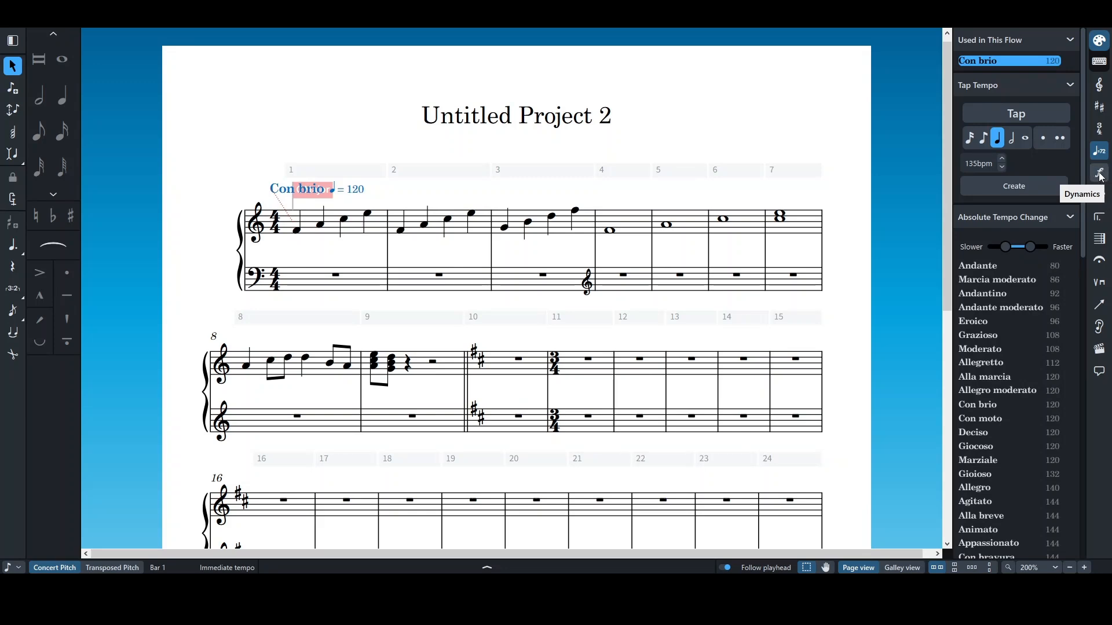
# Step: Add a forte (f) dynamic at the first treble note of bar 1 and mp at the first treble note of bar 2
pyautogui.click(297, 231)
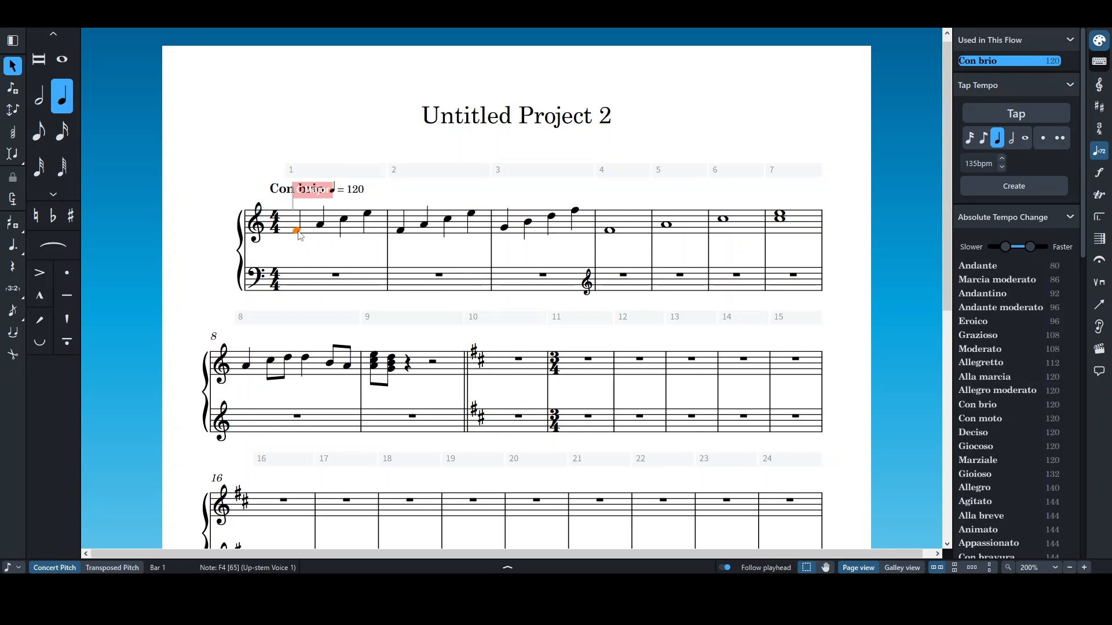
pyautogui.hotkey('shift', 'd')
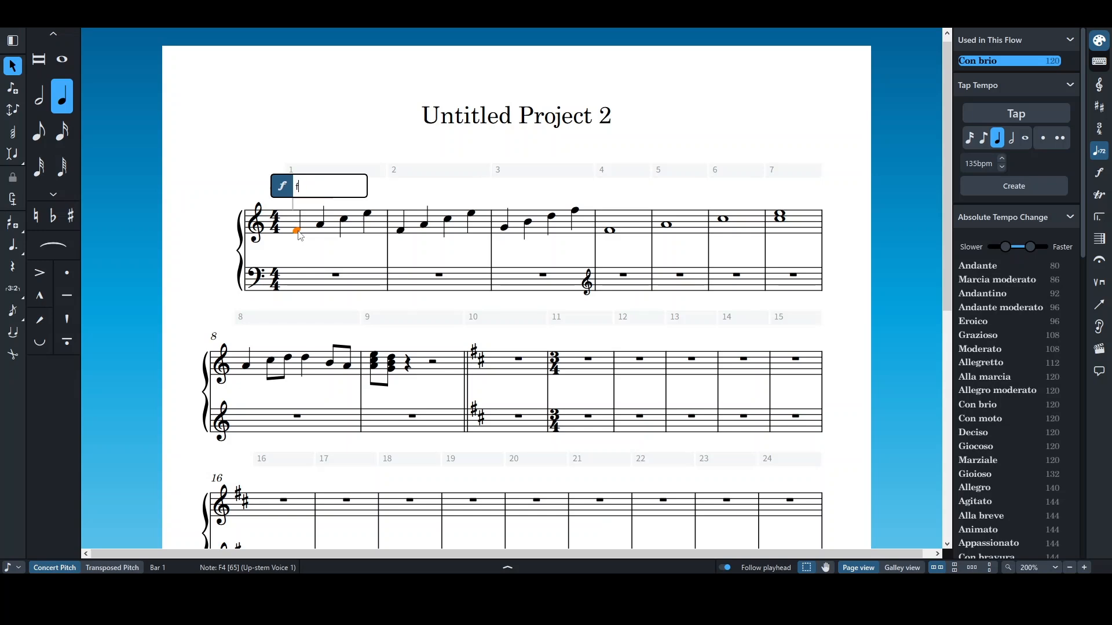
pyautogui.press('Return')
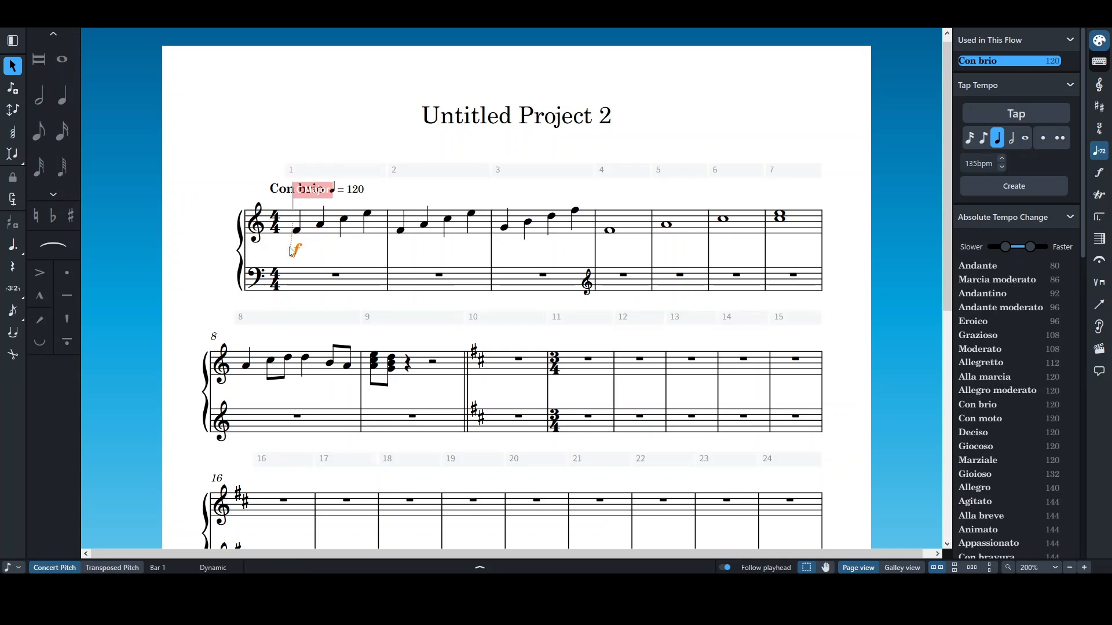
pyautogui.click(402, 232)
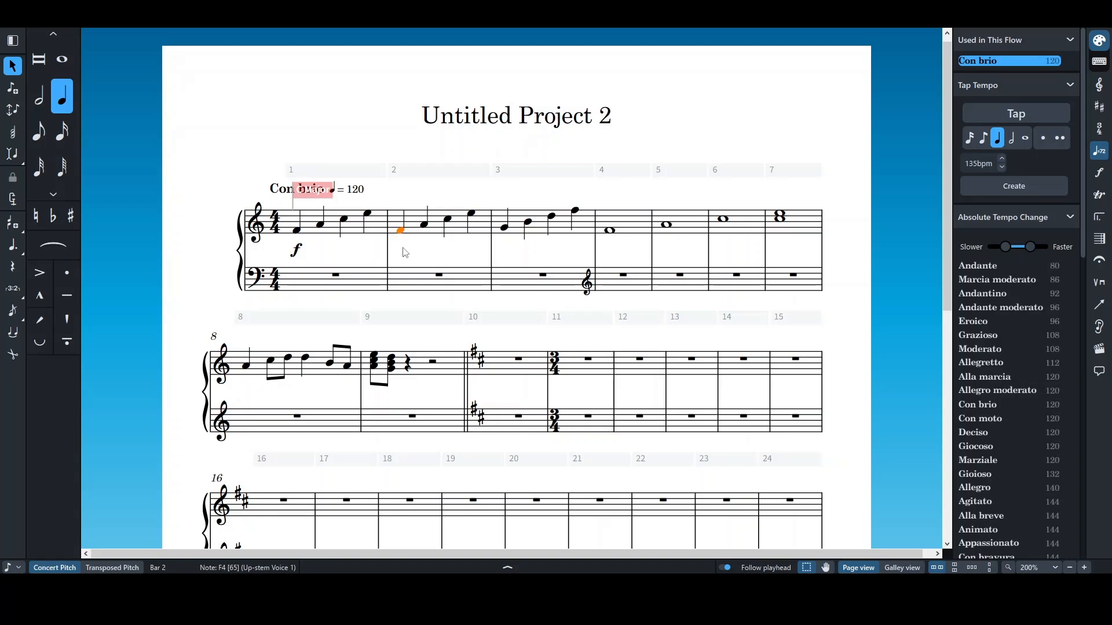
pyautogui.hotkey('shift', 'd')
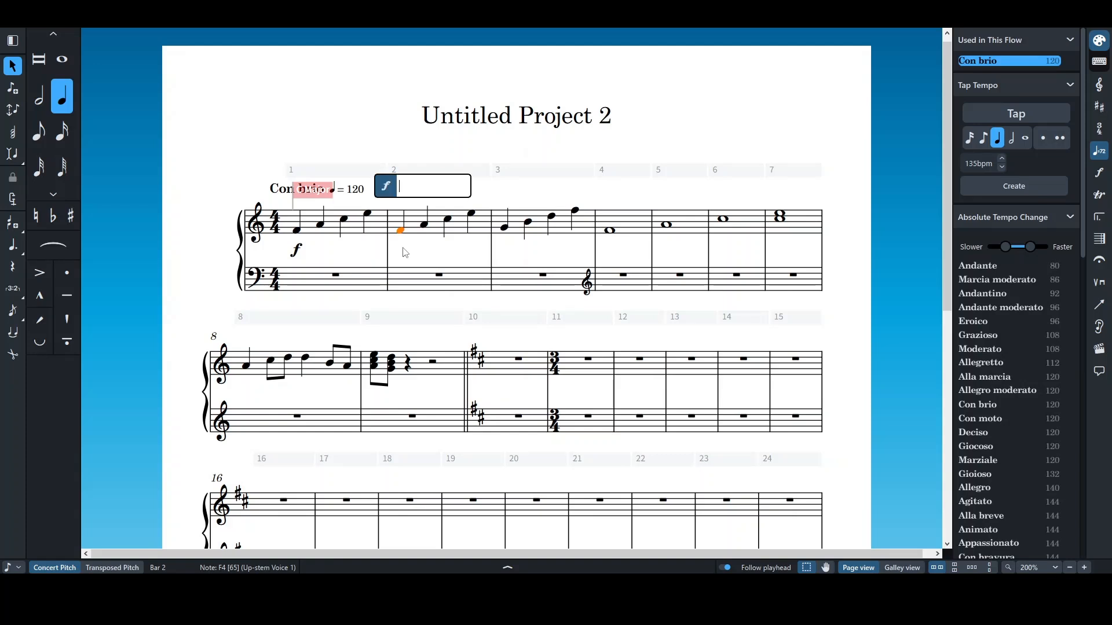
pyautogui.write('mp')
pyautogui.press('Return')
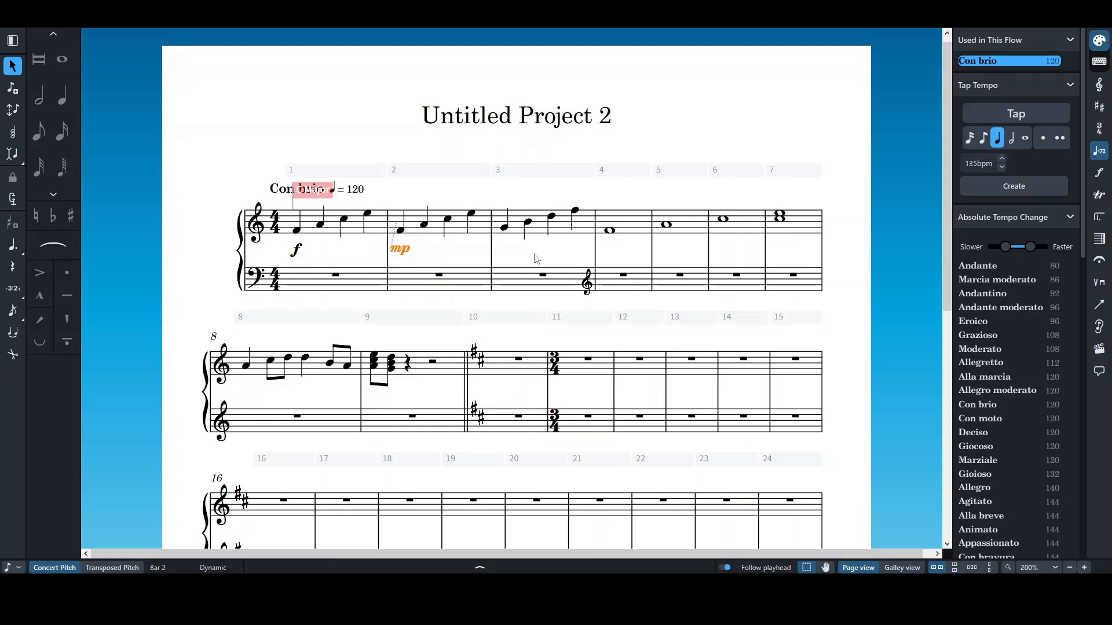
pyautogui.click(1102, 199)
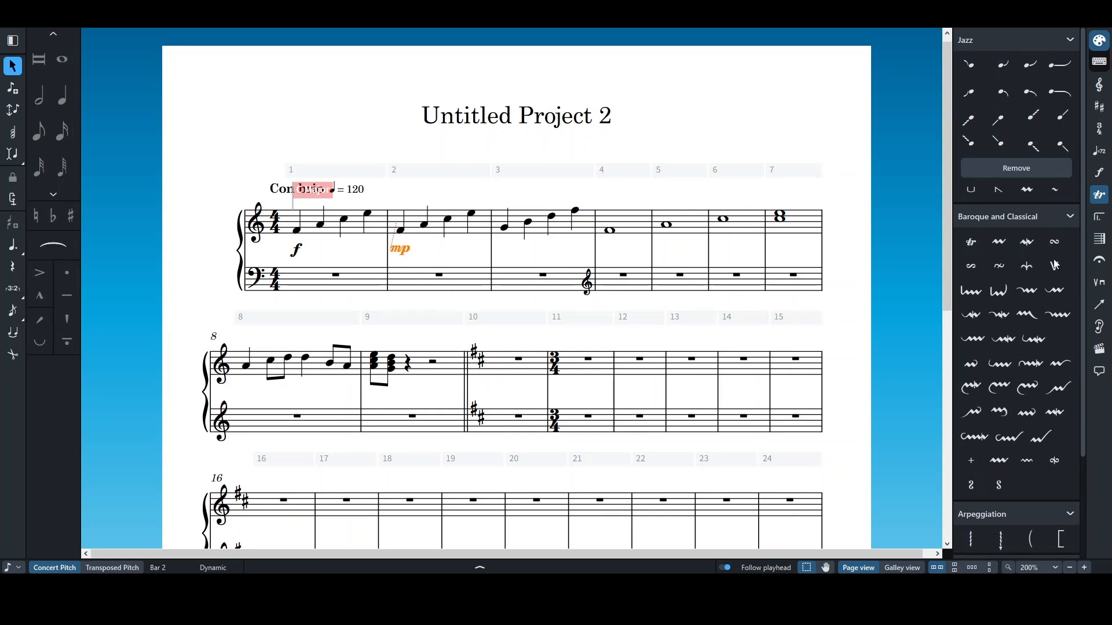
pyautogui.click(1100, 217)
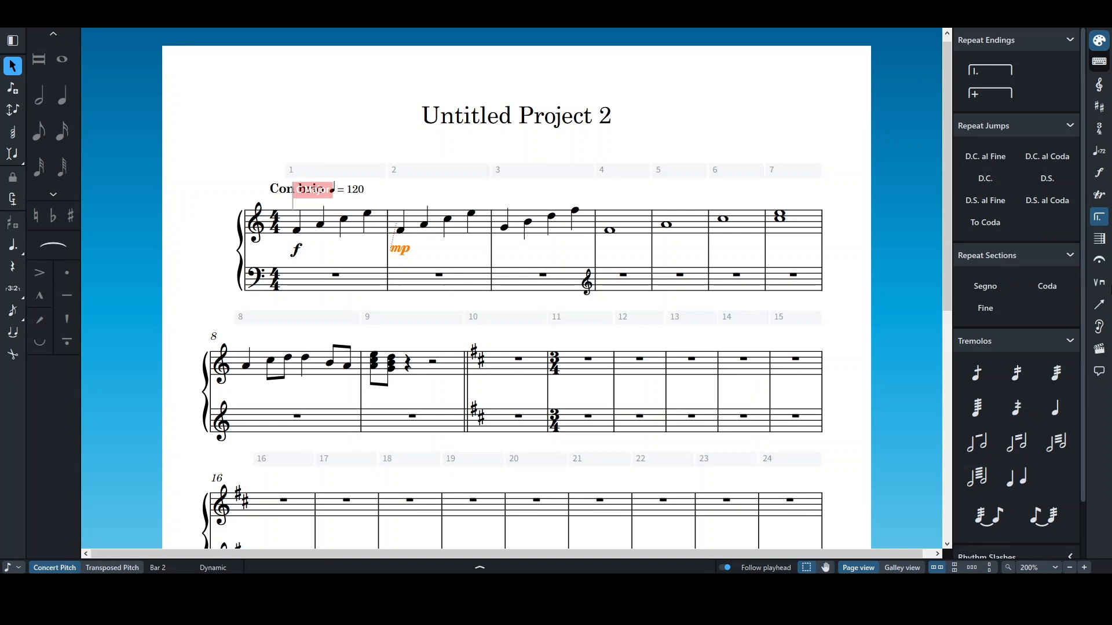
pyautogui.click(1100, 285)
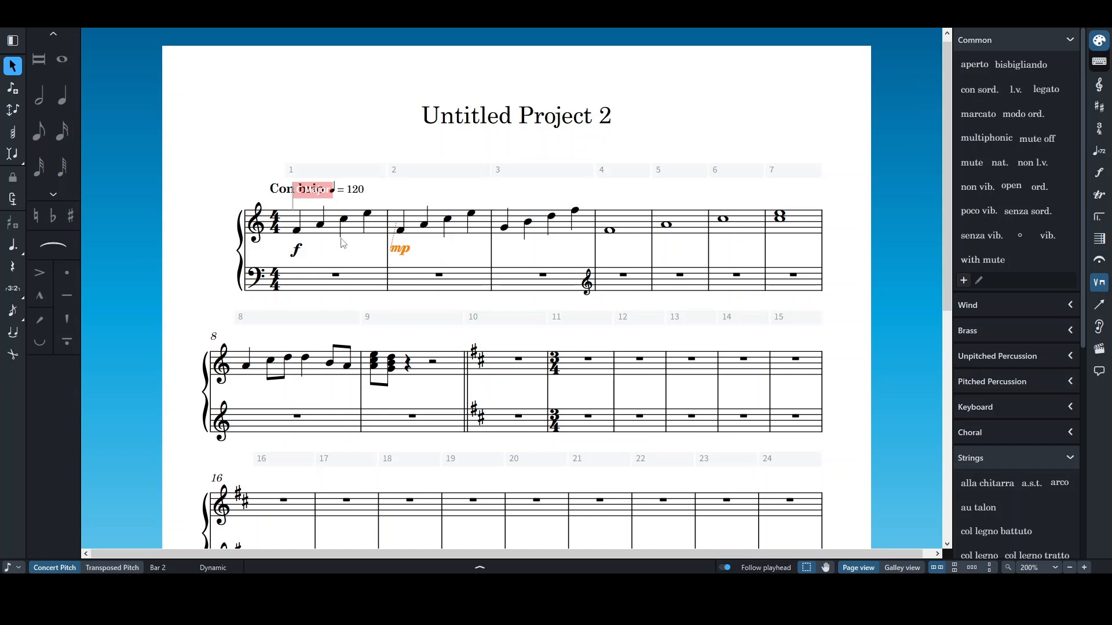
# Step: Add a G7 chord symbol above the first treble note of bar 3
pyautogui.doubleClick(507, 231)
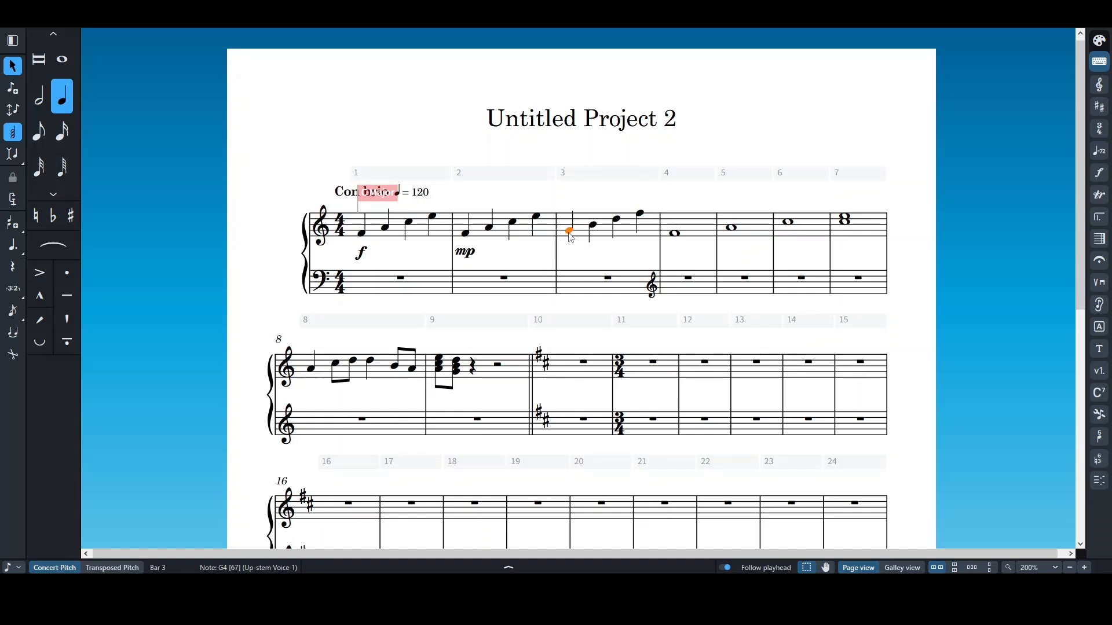
pyautogui.hotkey('shift', 'q')
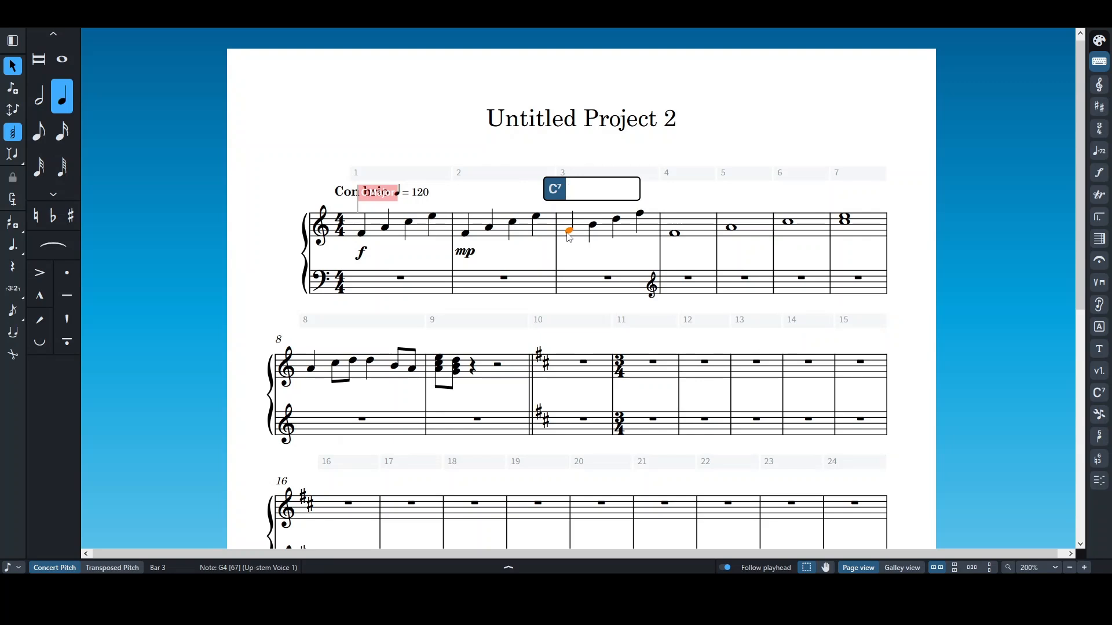
pyautogui.write('G7')
pyautogui.press('Return')
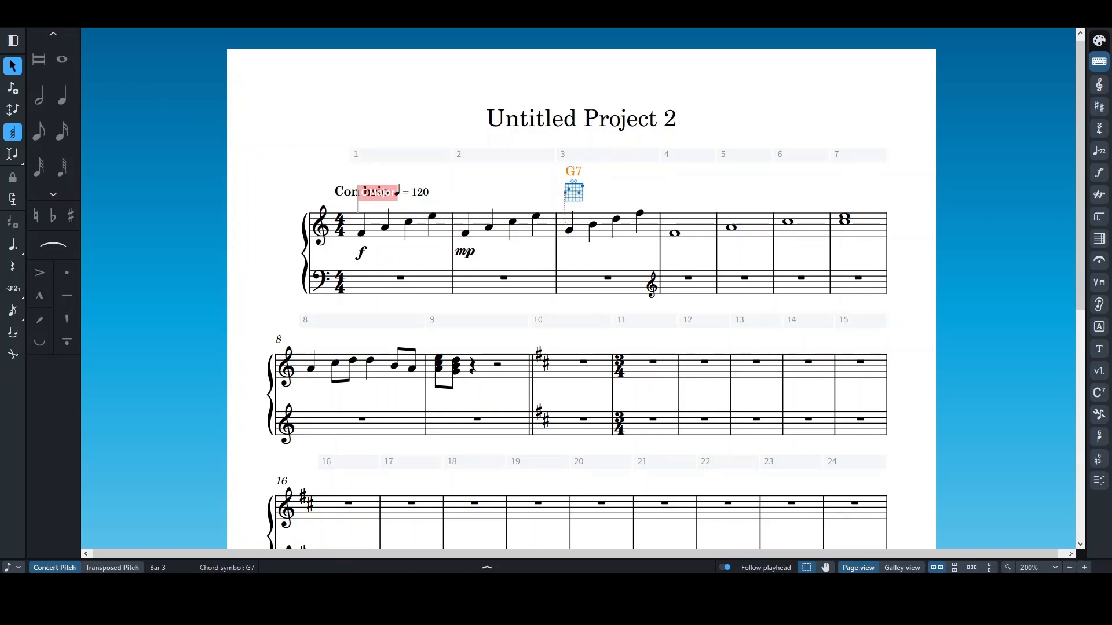
# Step: Review the chord diagram tunings offered for the Piano player in Setup mode and return to writing the score
pyautogui.hotkey('ctrl', '1')
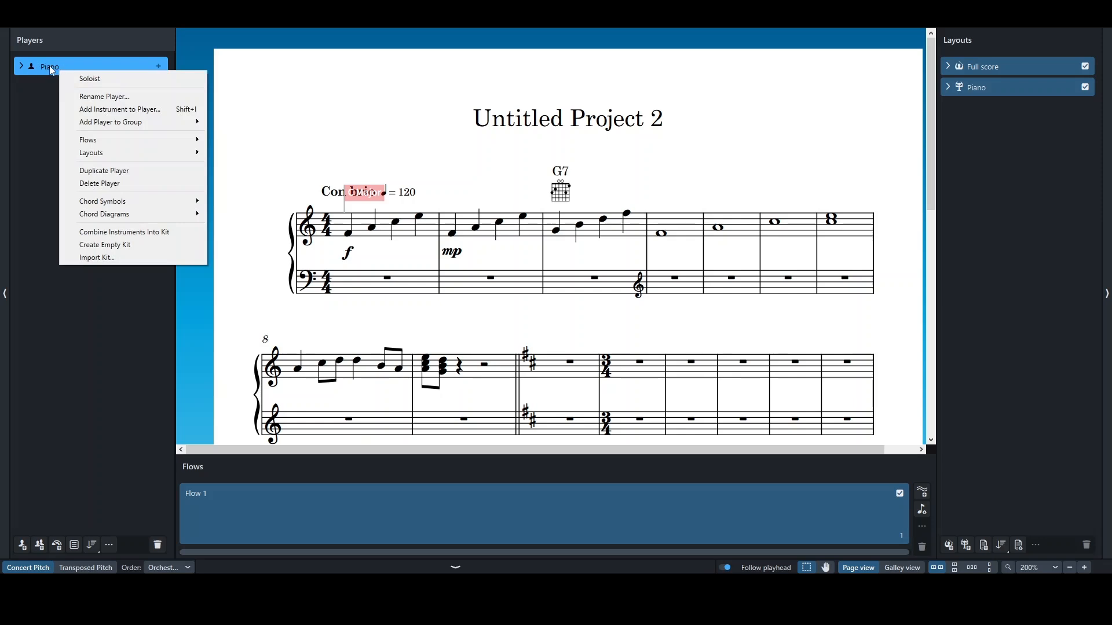
pyautogui.moveTo(141, 218)
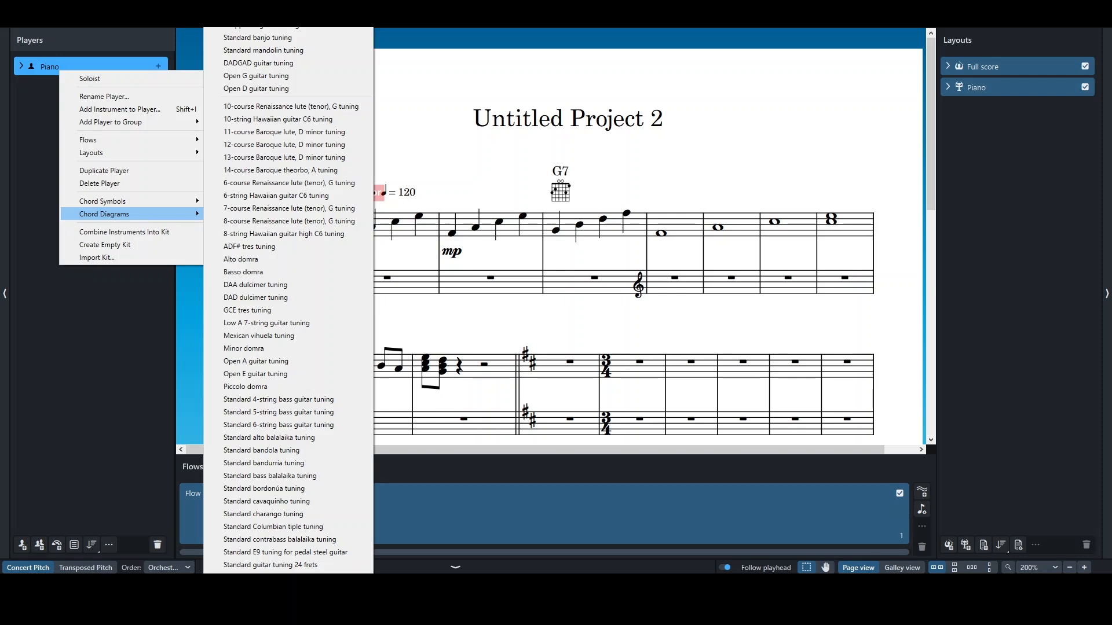
pyautogui.click(960, 196)
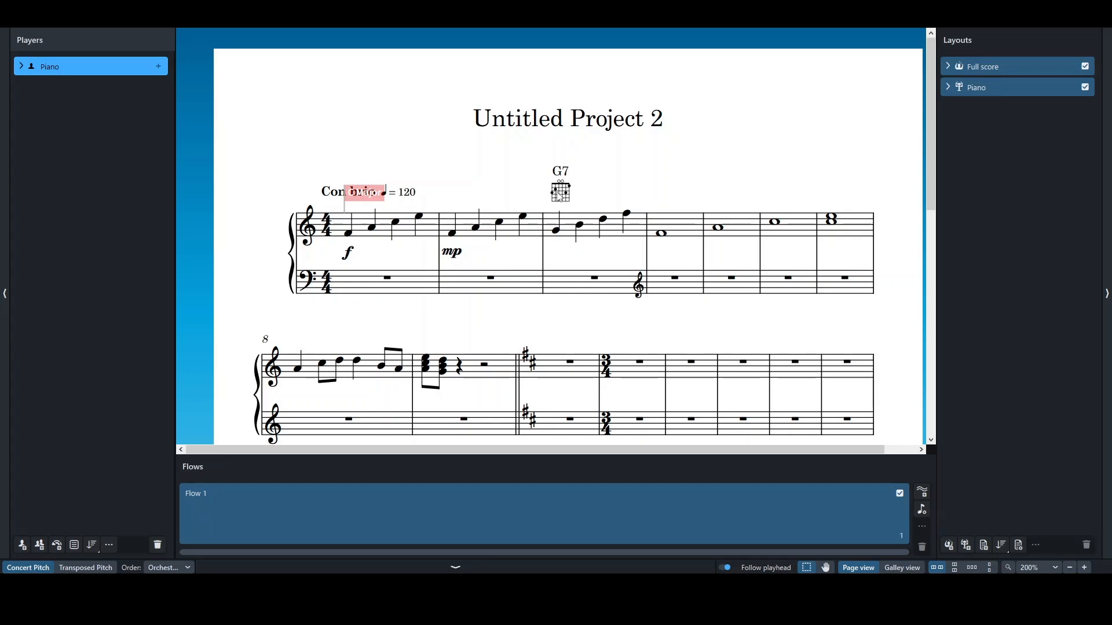
pyautogui.hotkey('ctrl', '2')
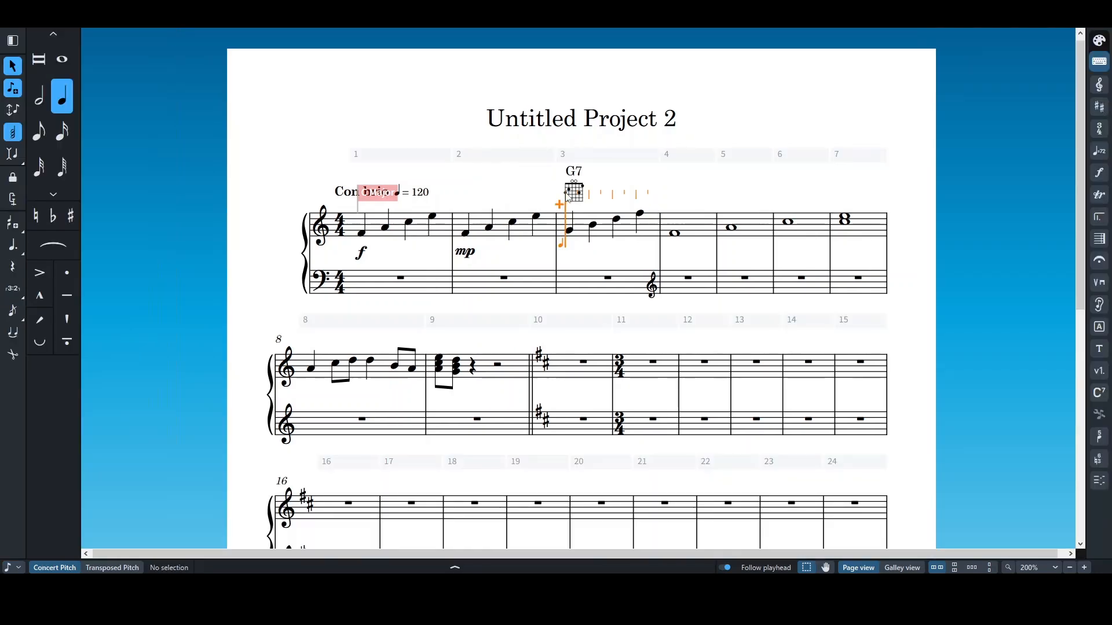
# Step: Replace the G7 chord diagram in bar 3 with the alternative open-position shape that has three open strings
pyautogui.click(575, 197)
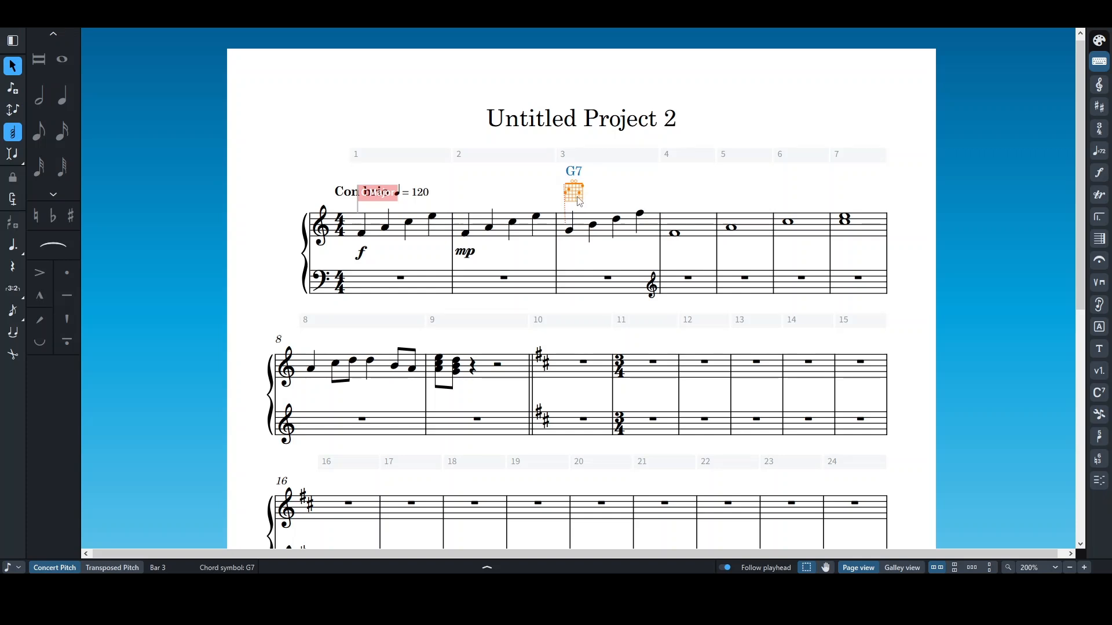
pyautogui.press('alt')
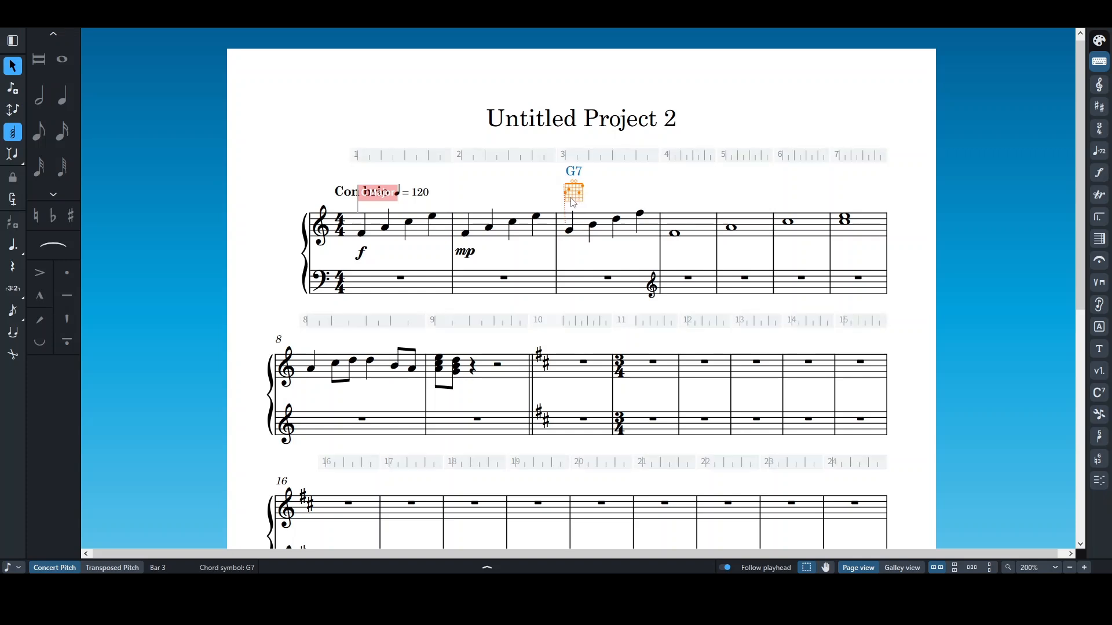
pyautogui.doubleClick(574, 200)
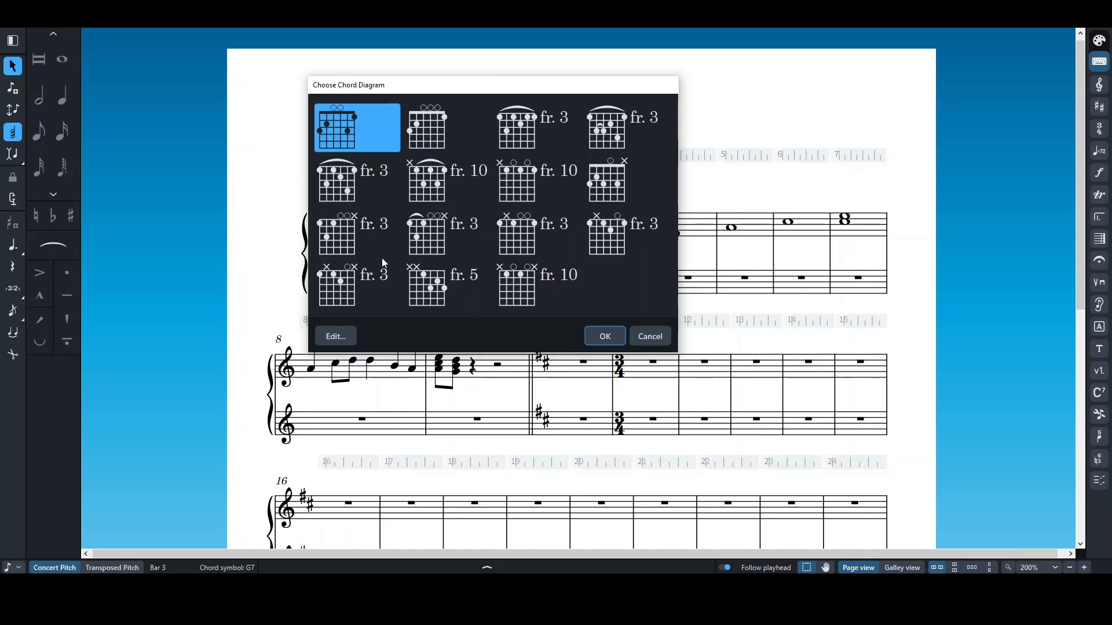
pyautogui.click(435, 133)
pyautogui.click(604, 339)
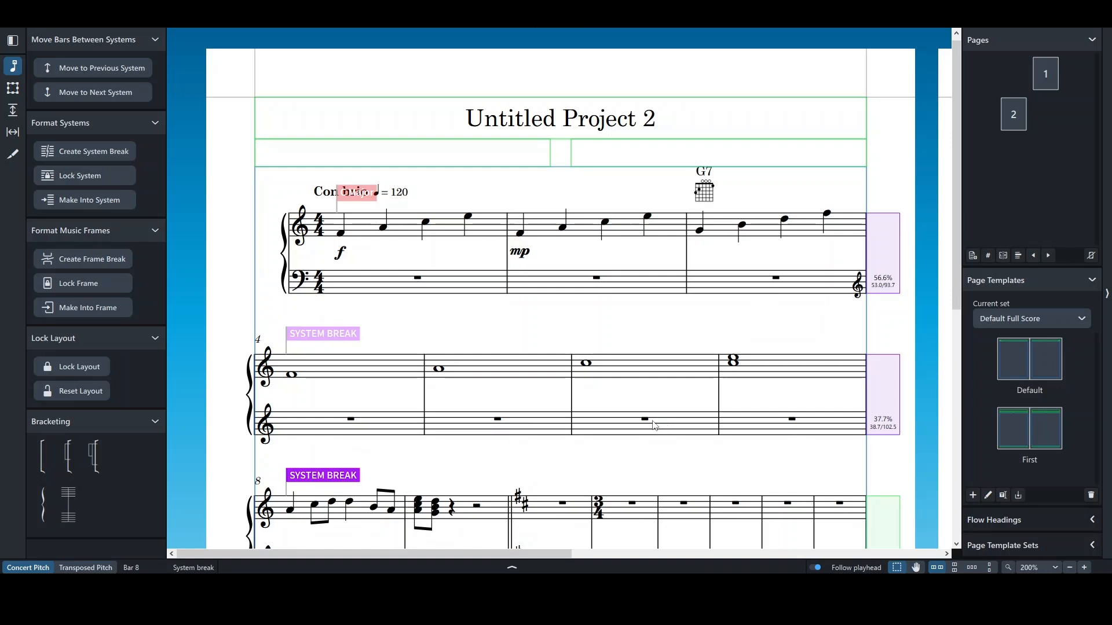
# Step: Try adding fingering 1 to the first treble note of bar 2 and fingering 3 to the second in Write mode
pyautogui.hotkey('ctrl', '2')
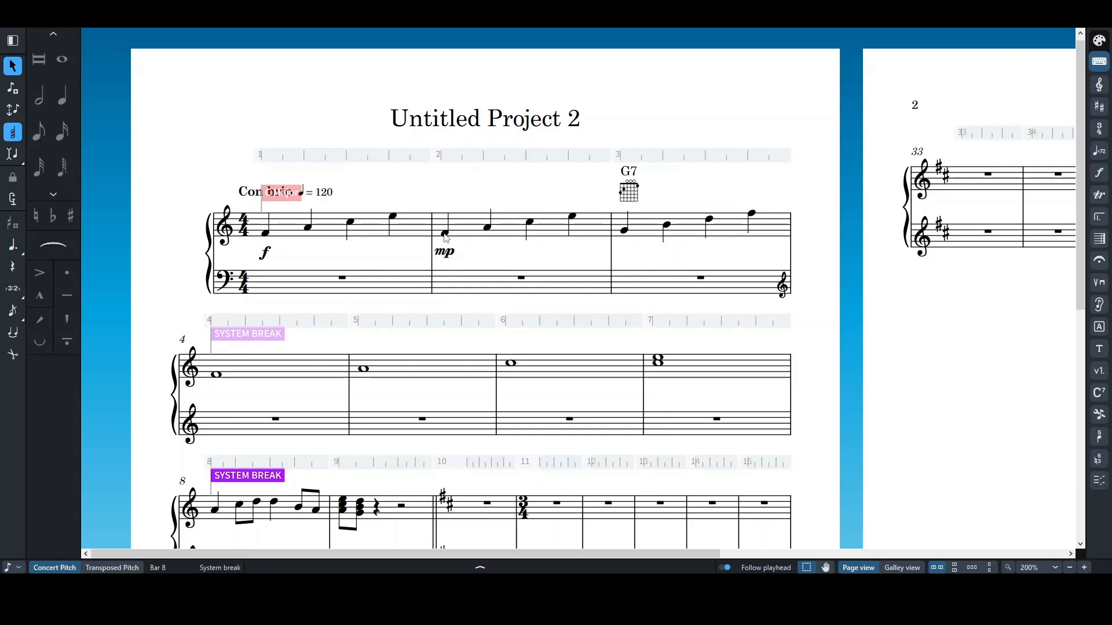
pyautogui.click(446, 235)
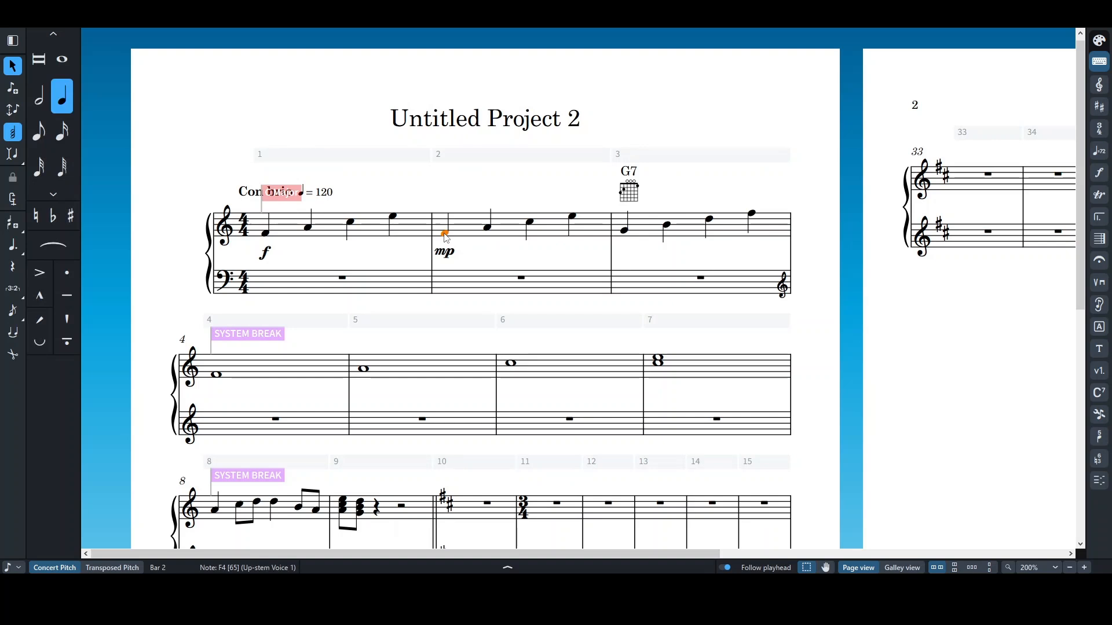
pyautogui.hotkey('shift', 'f')
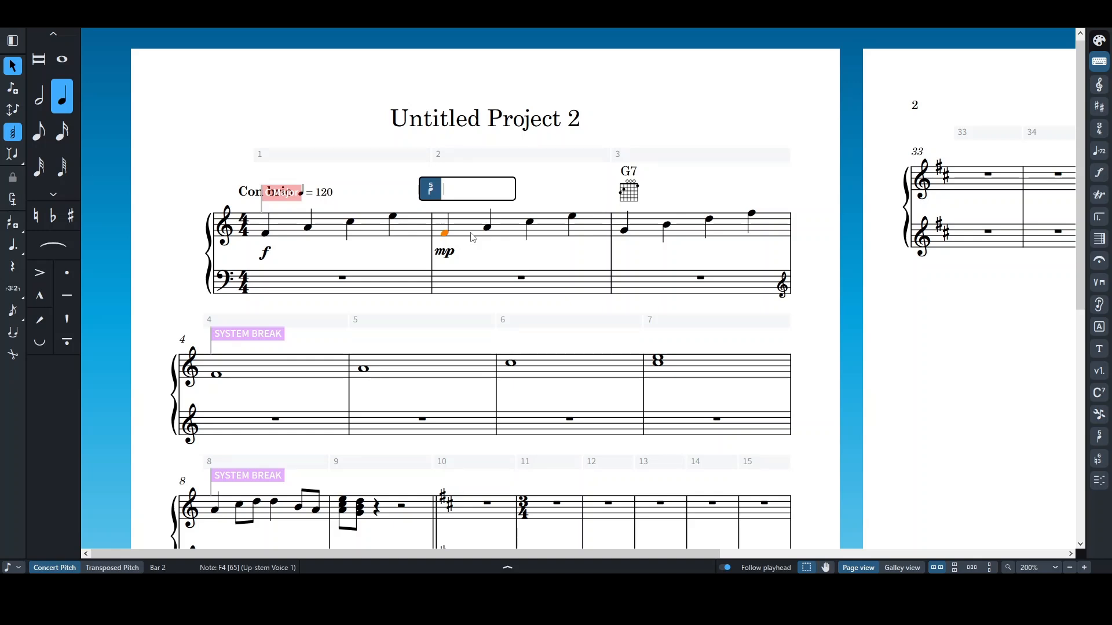
pyautogui.press('Return')
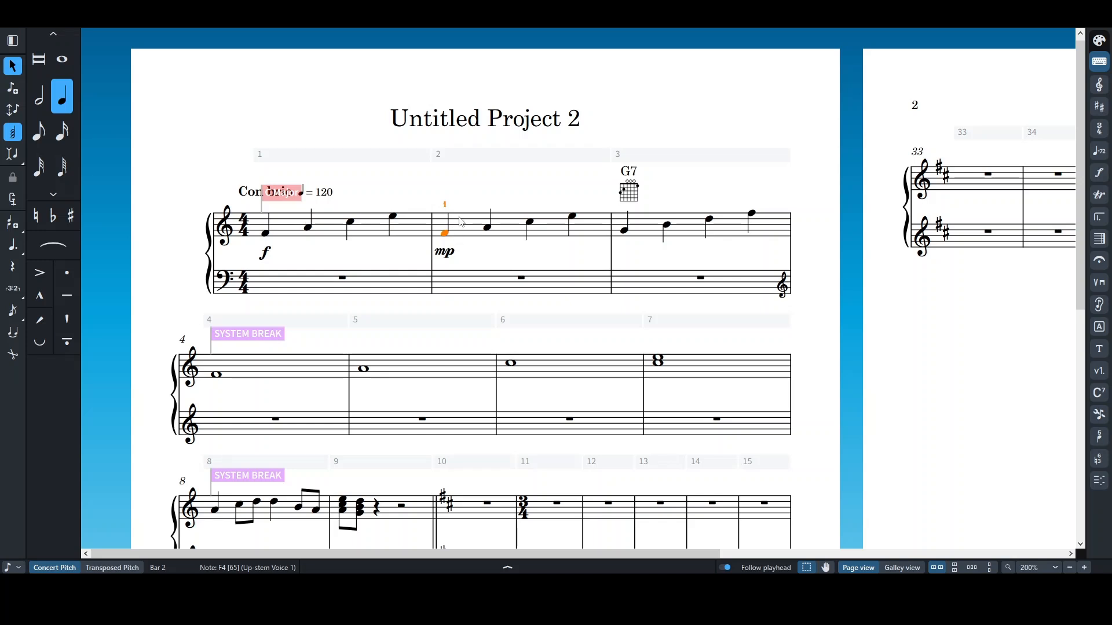
pyautogui.click(488, 231)
pyautogui.hotkey('ctrl', '5')
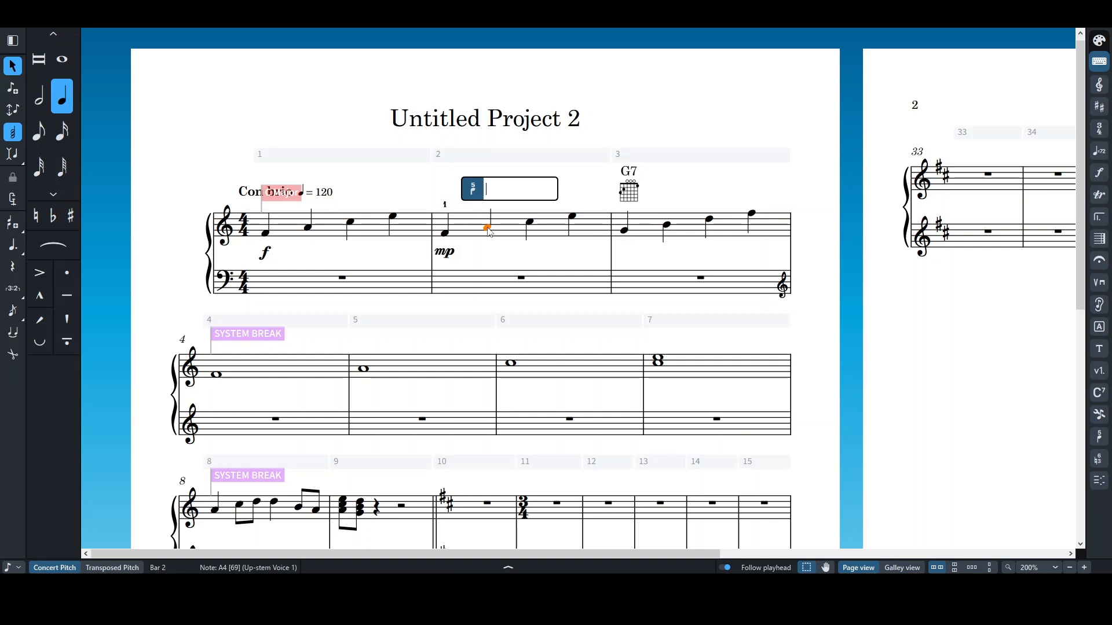
pyautogui.press('Return')
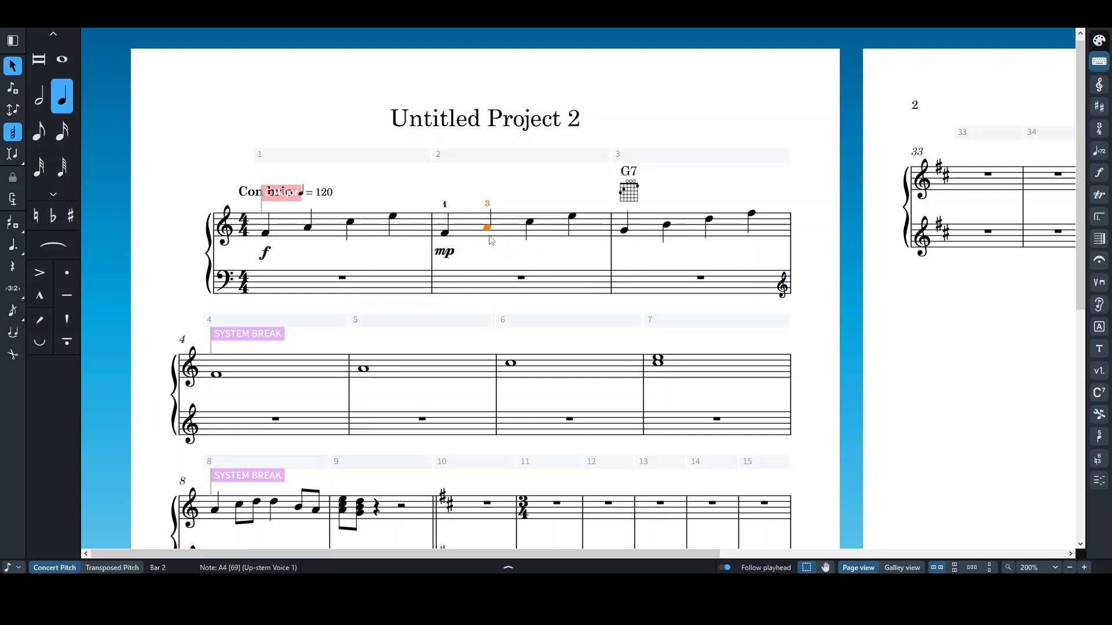
pyautogui.hotkey('ctrl', 'z')
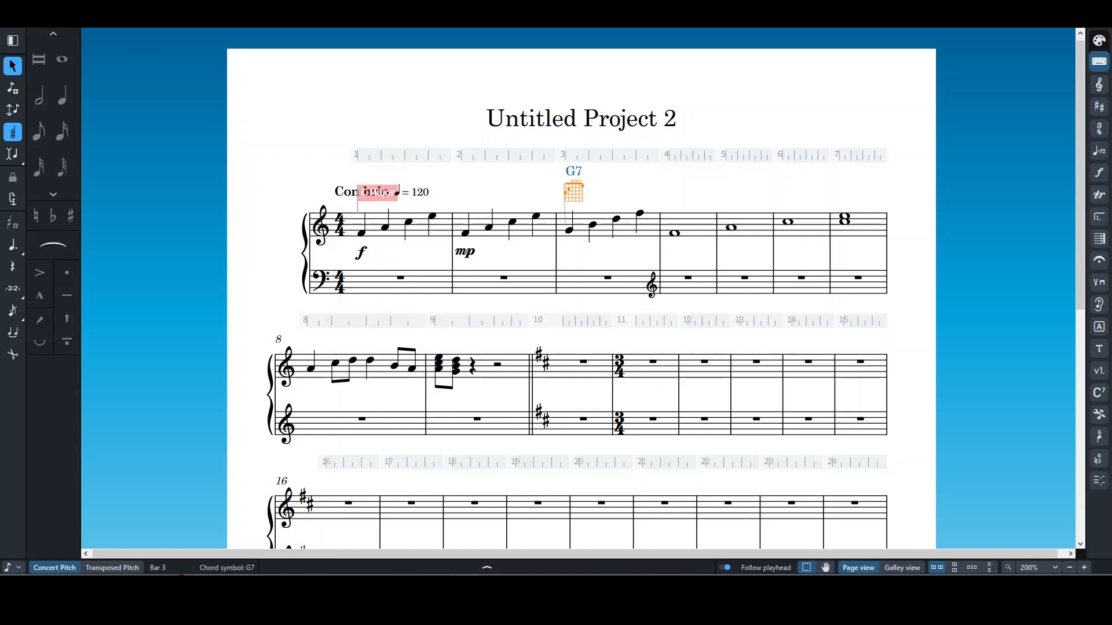
# Step: Create system breaks at the barlines starting bars 4 and 8 in Engrave mode
pyautogui.hotkey('ctrl', '3')
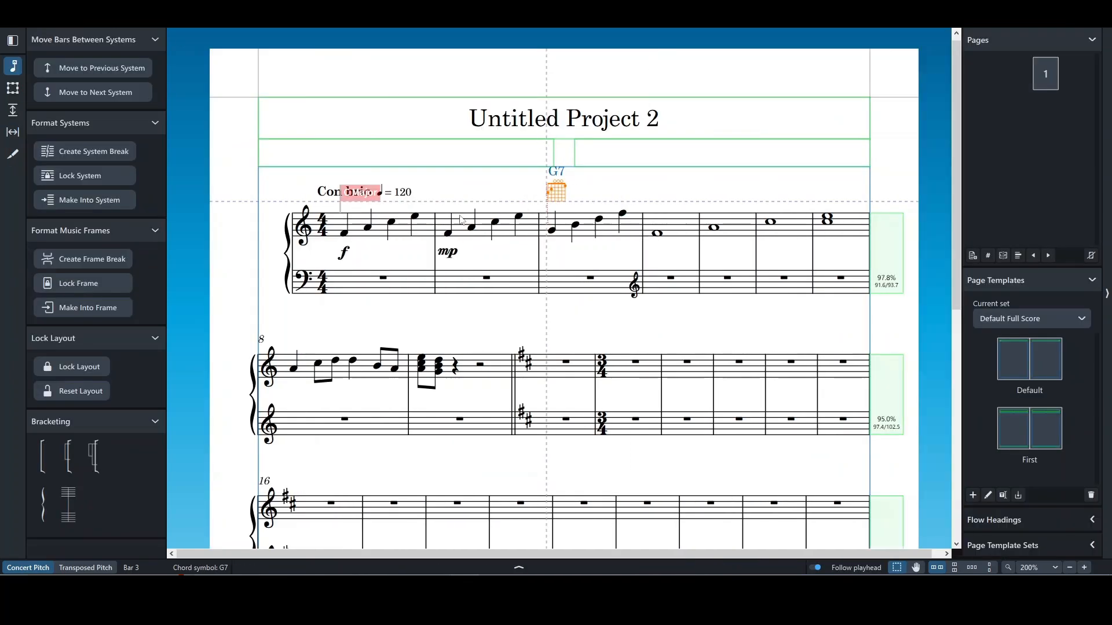
pyautogui.click(644, 230)
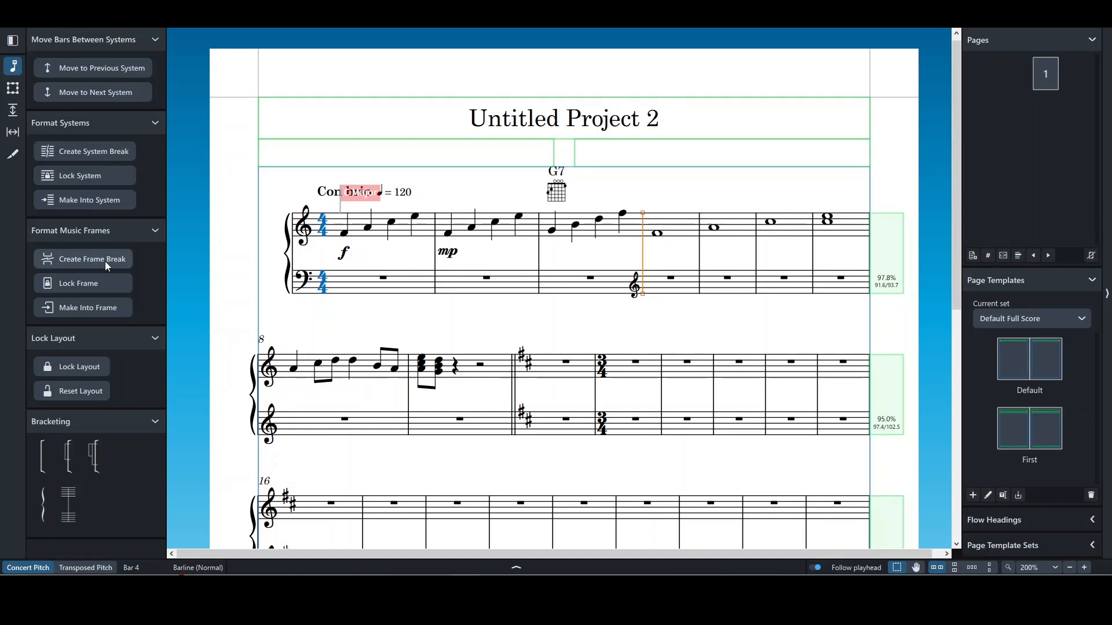
pyautogui.click(93, 153)
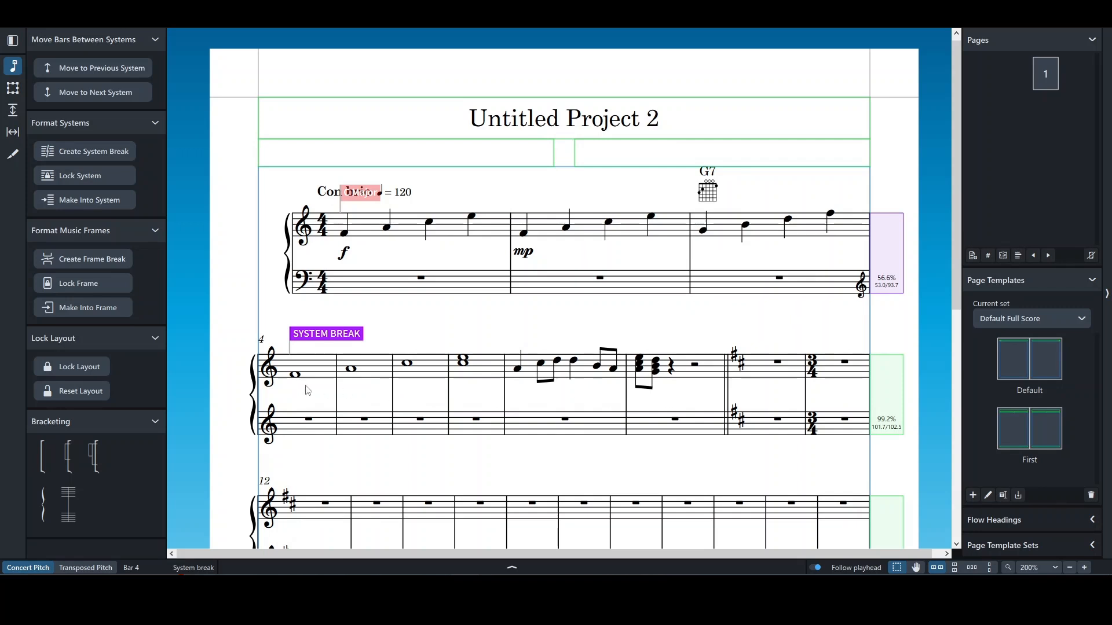
pyautogui.click(505, 377)
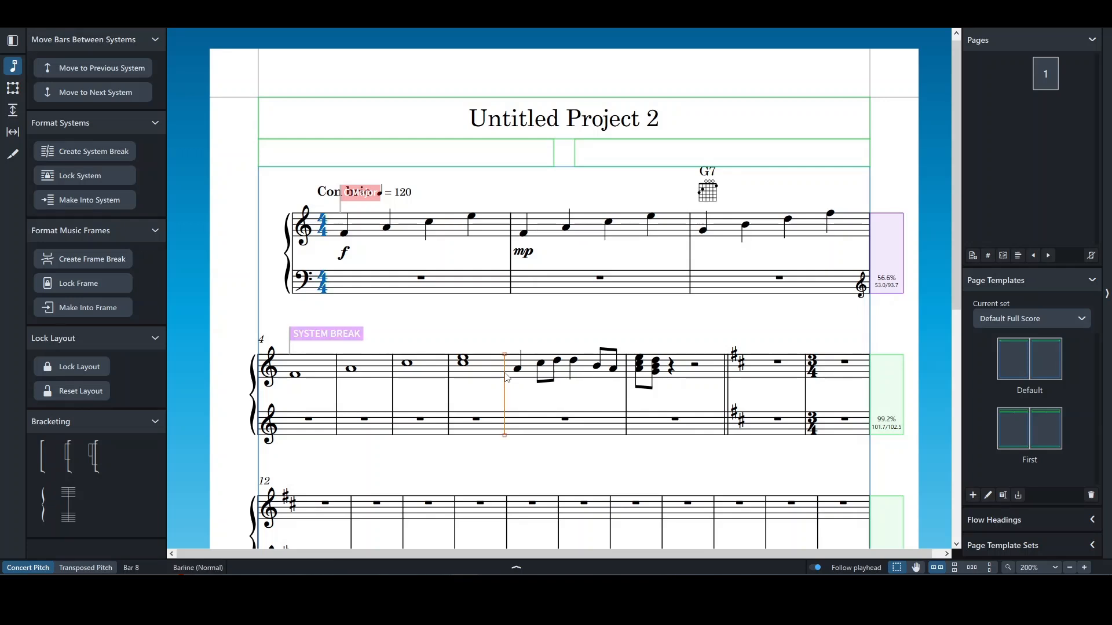
pyautogui.click(92, 152)
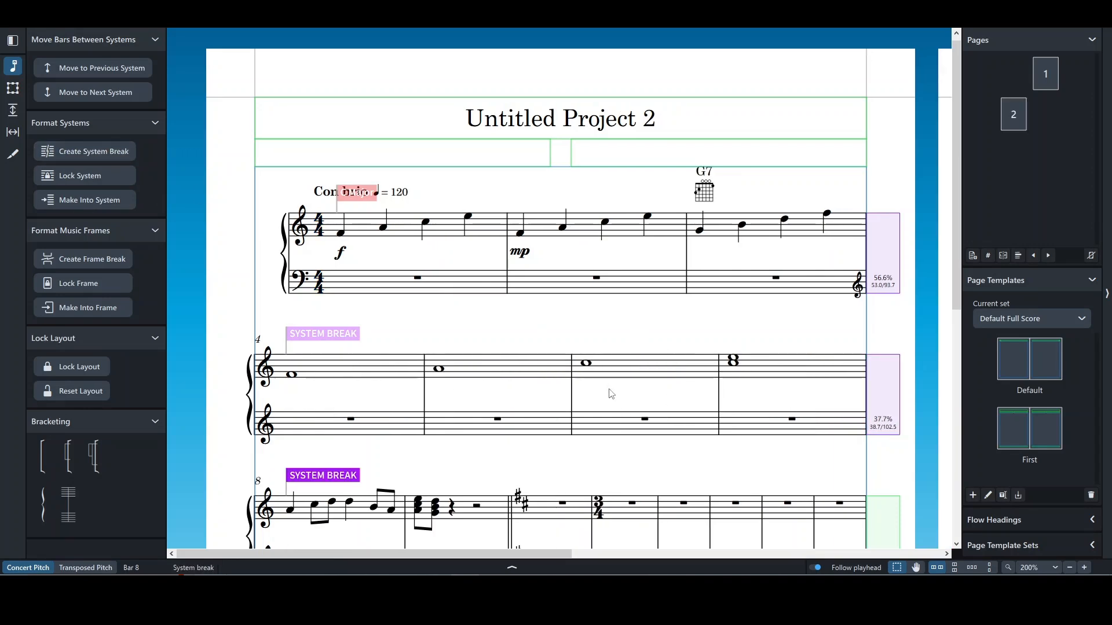
pyautogui.scroll(-1, 734, 426)
pyautogui.scroll(-1, 736, 435)
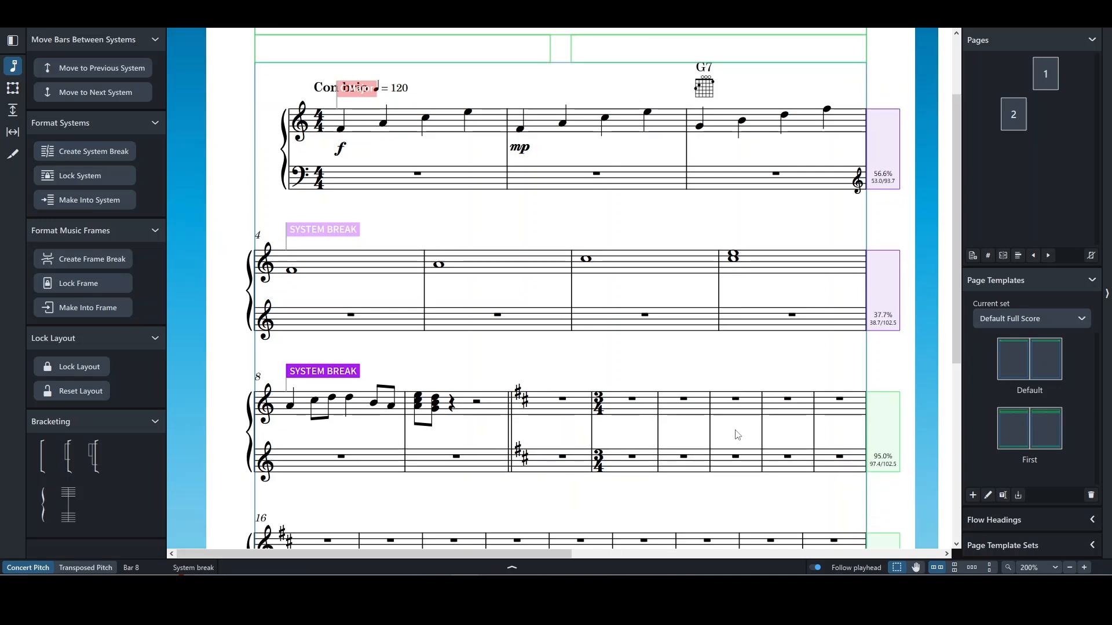
pyautogui.scroll(-1, 737, 435)
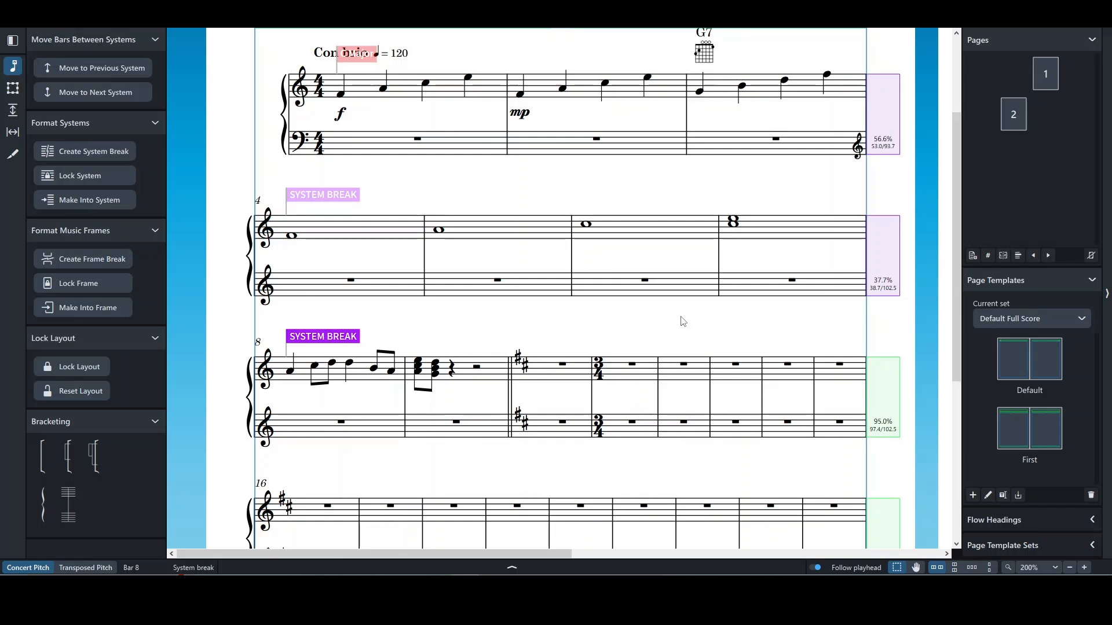
pyautogui.scroll(3, 715, 388)
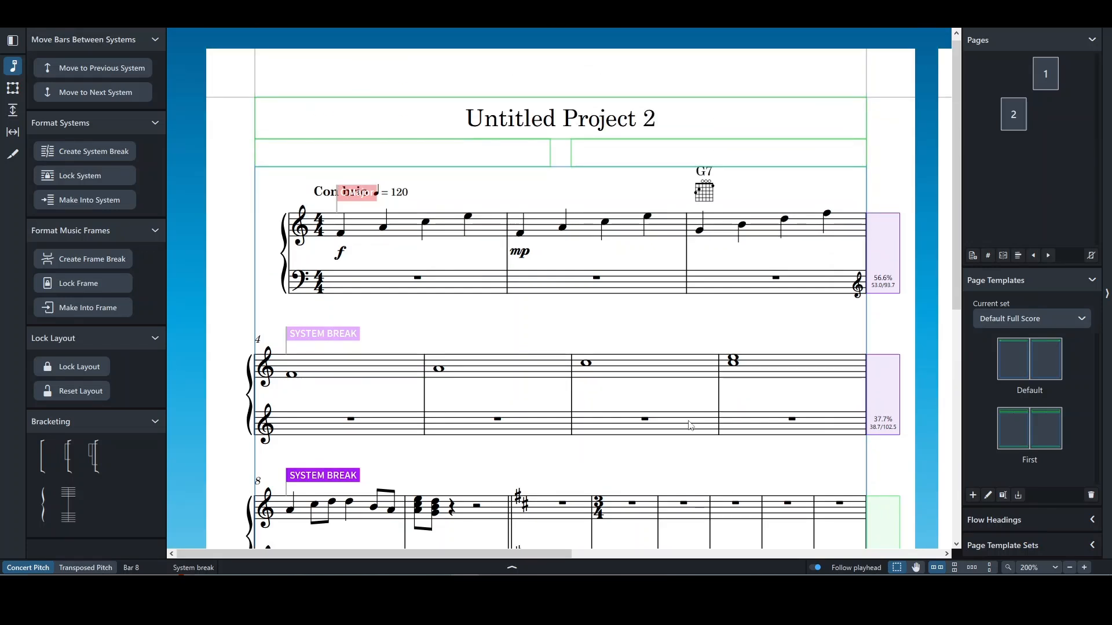